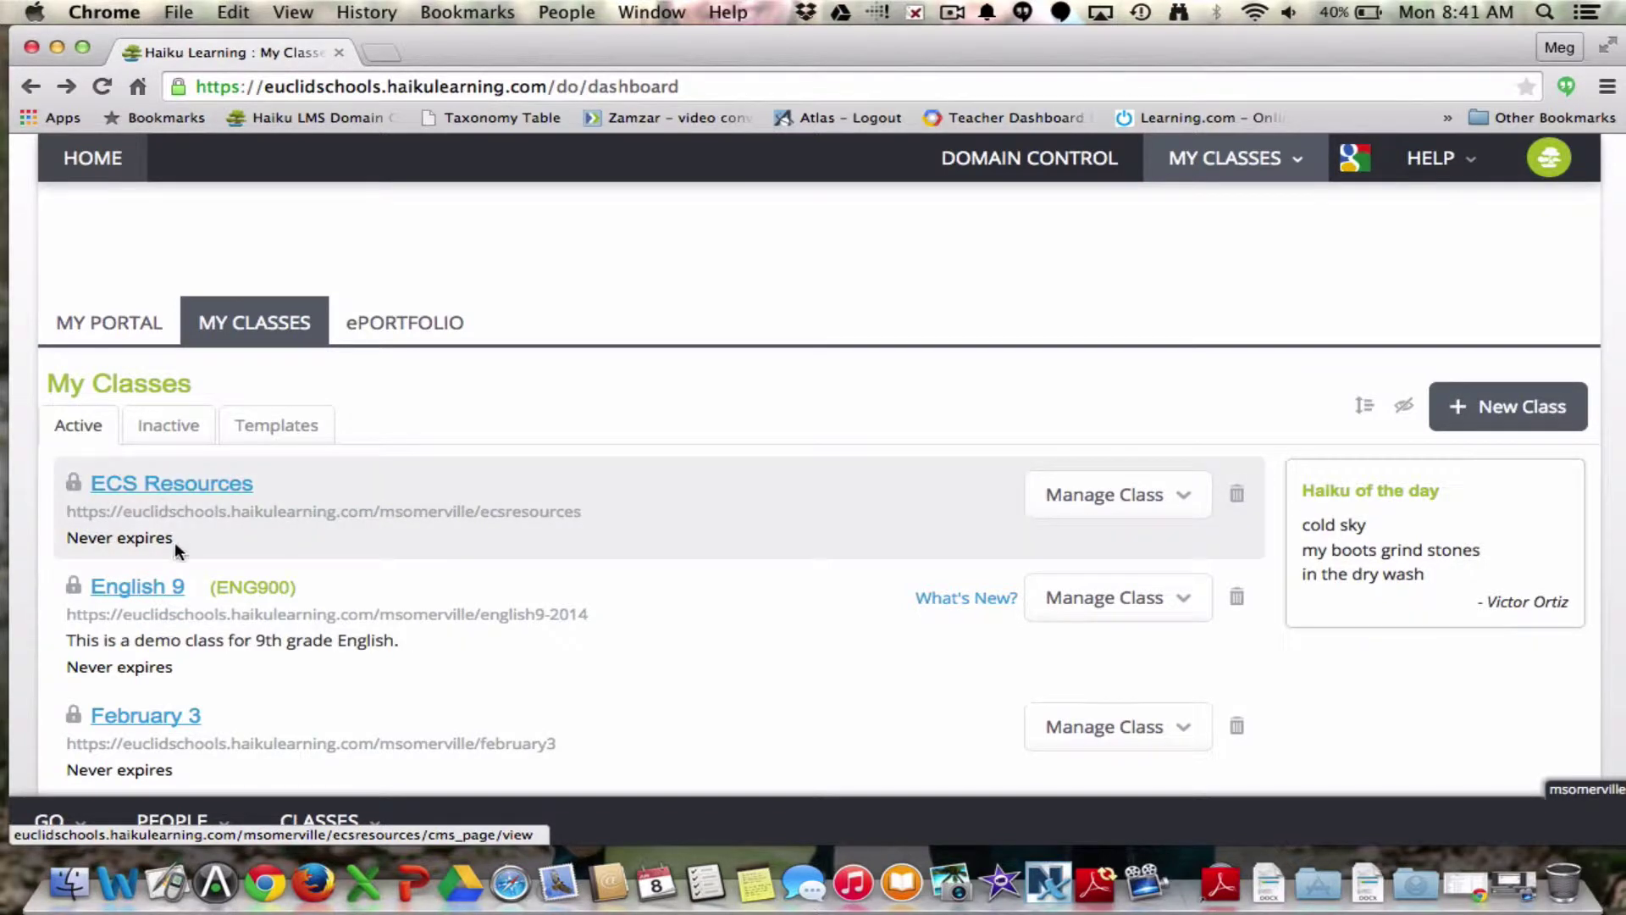
Open the English 9 class and start saving a copy of it with Save Class As.
left_click(135, 597)
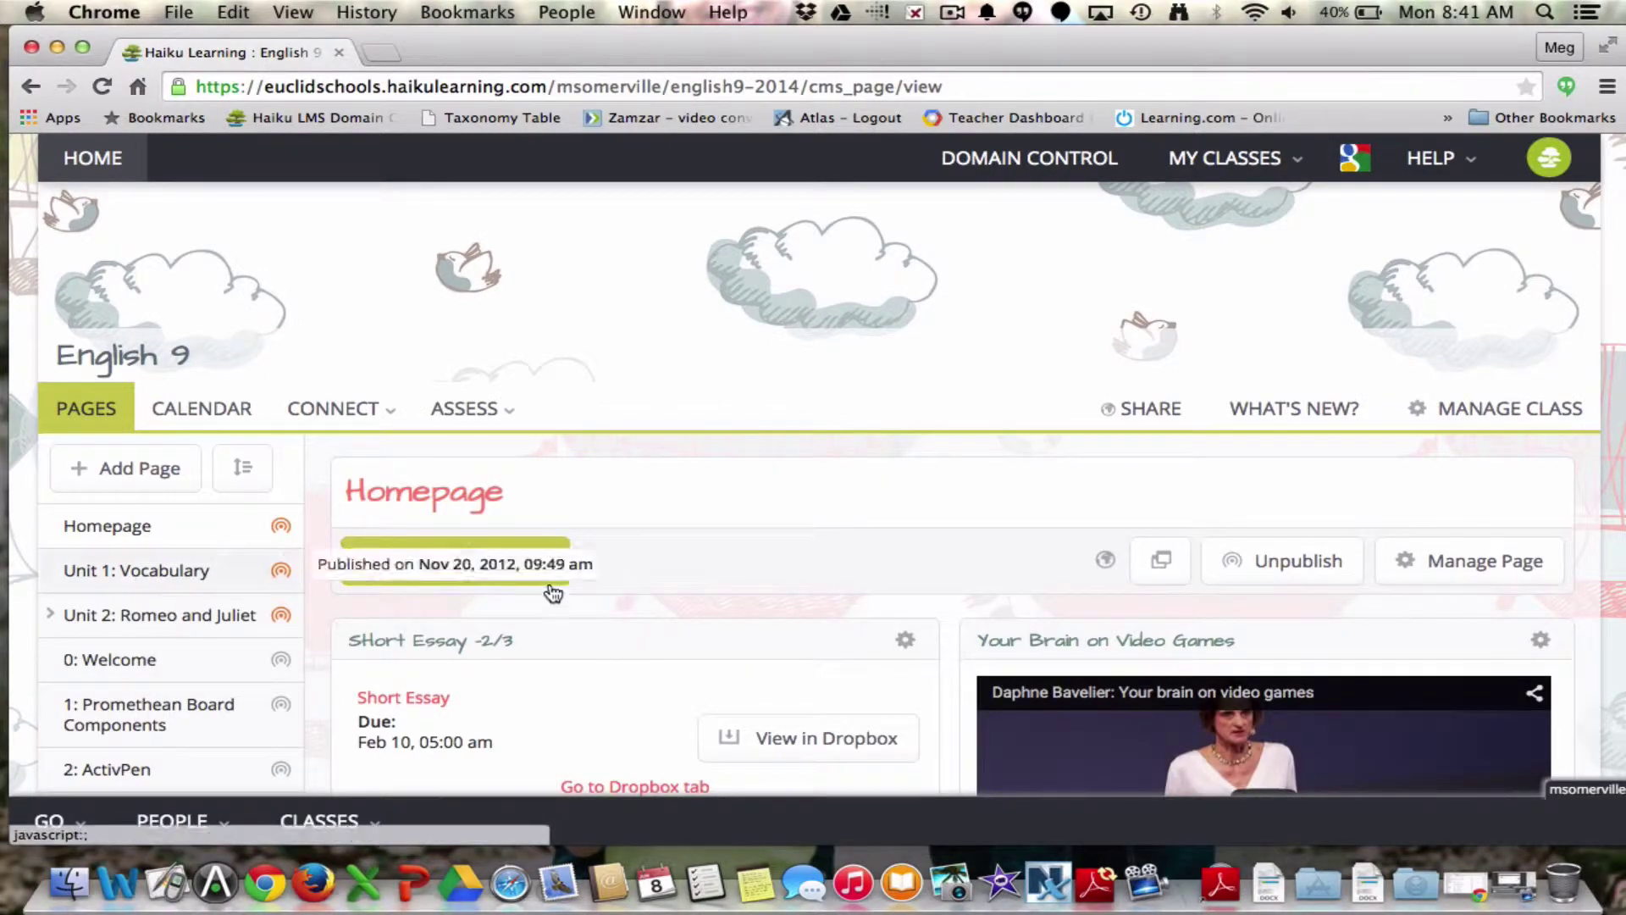
scroll(567, 635, "down", 10)
scroll(567, 634, "up", 6)
scroll(567, 634, "up", 2)
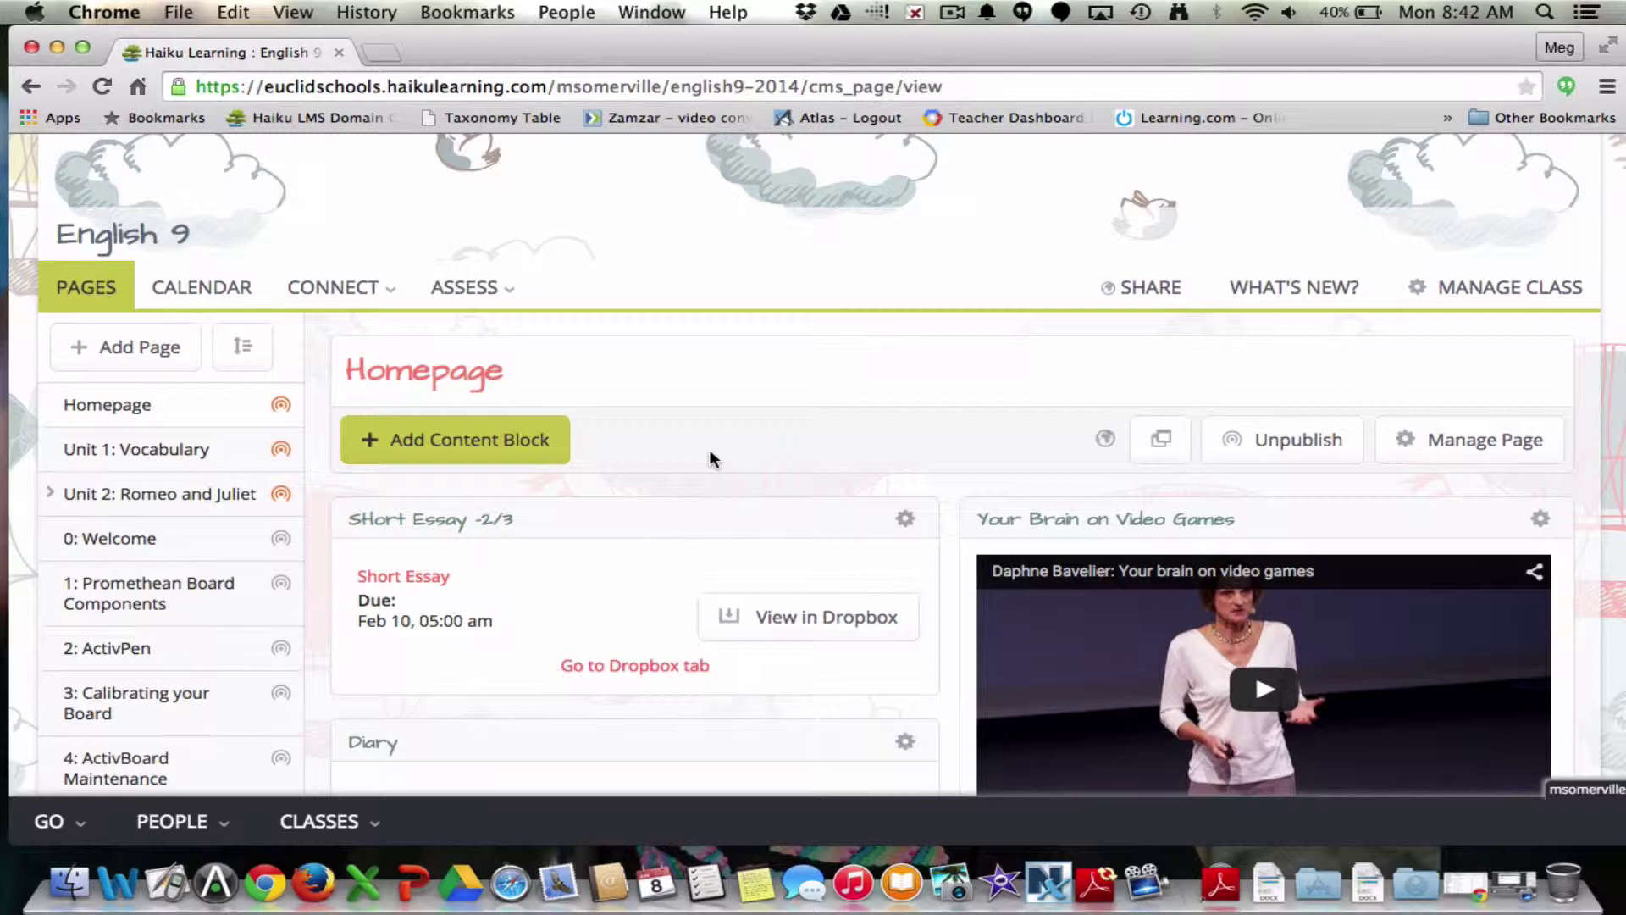
left_click(1429, 292)
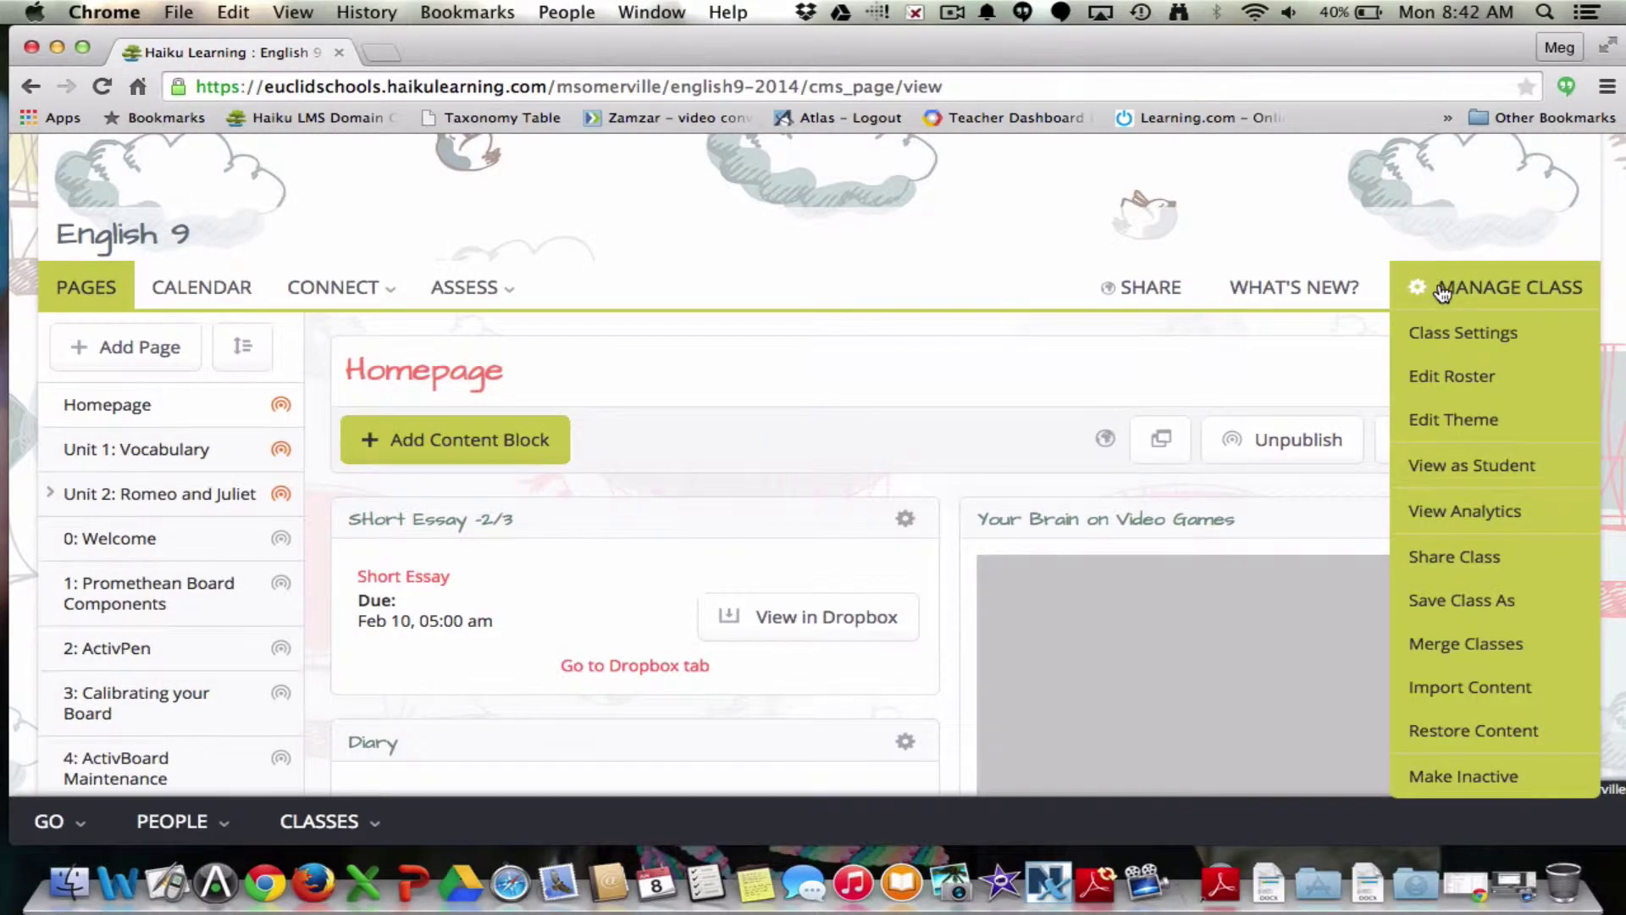
left_click(1461, 601)
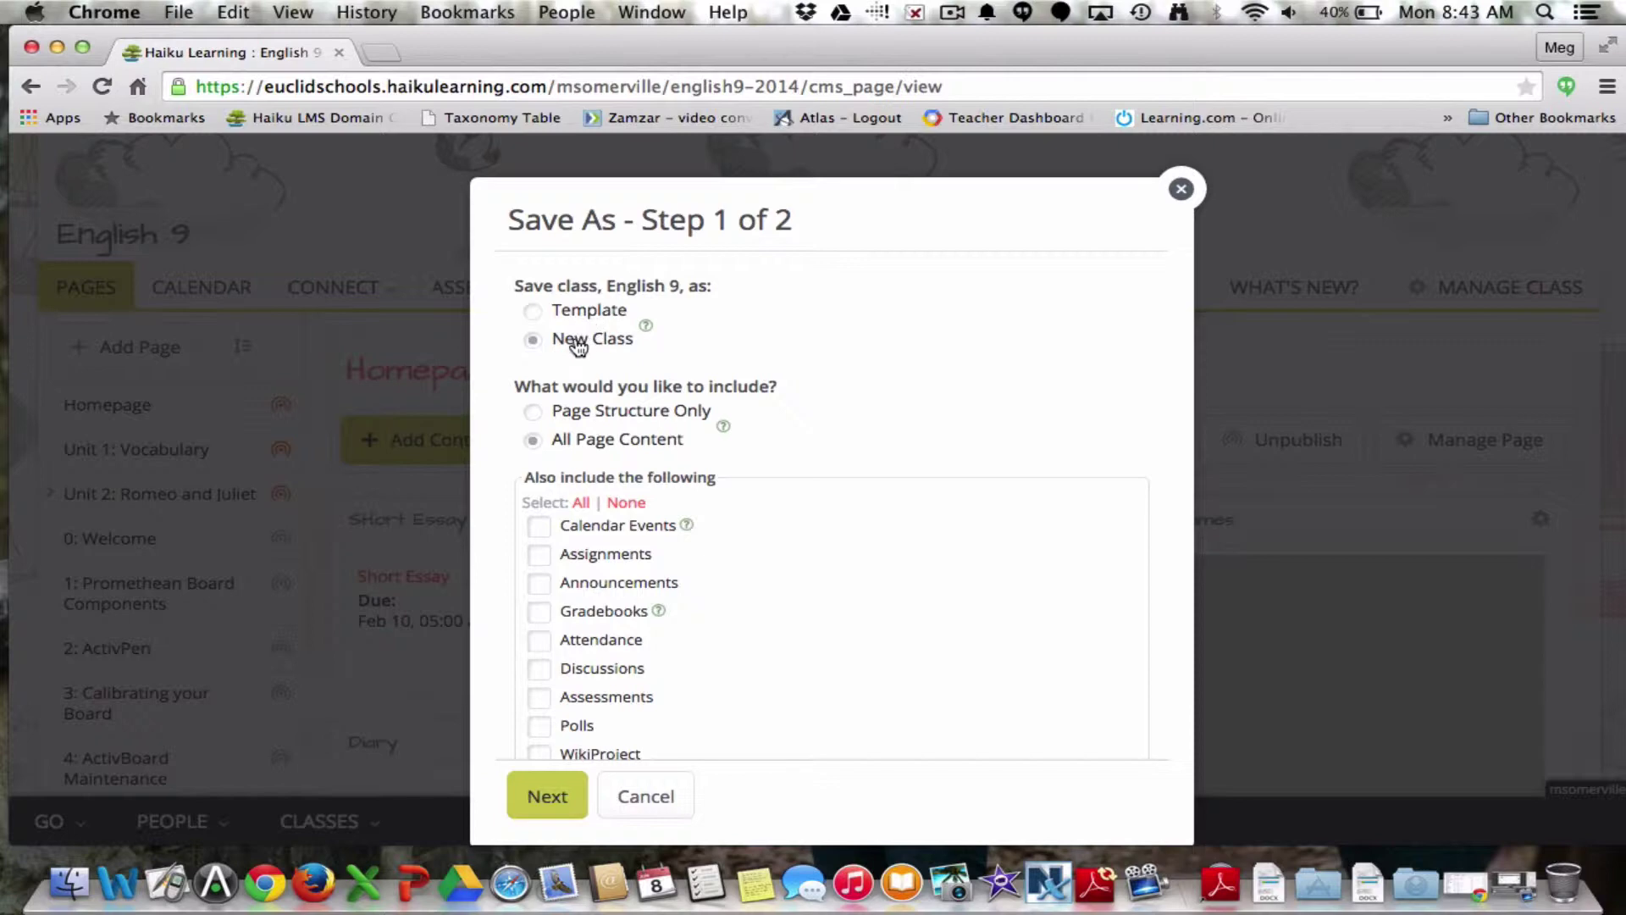
Save English 9 as a new class with all page content and every additional item except Calendar Events and Gradebooks, and proceed to the class details.
scroll(764, 462, "down", 3)
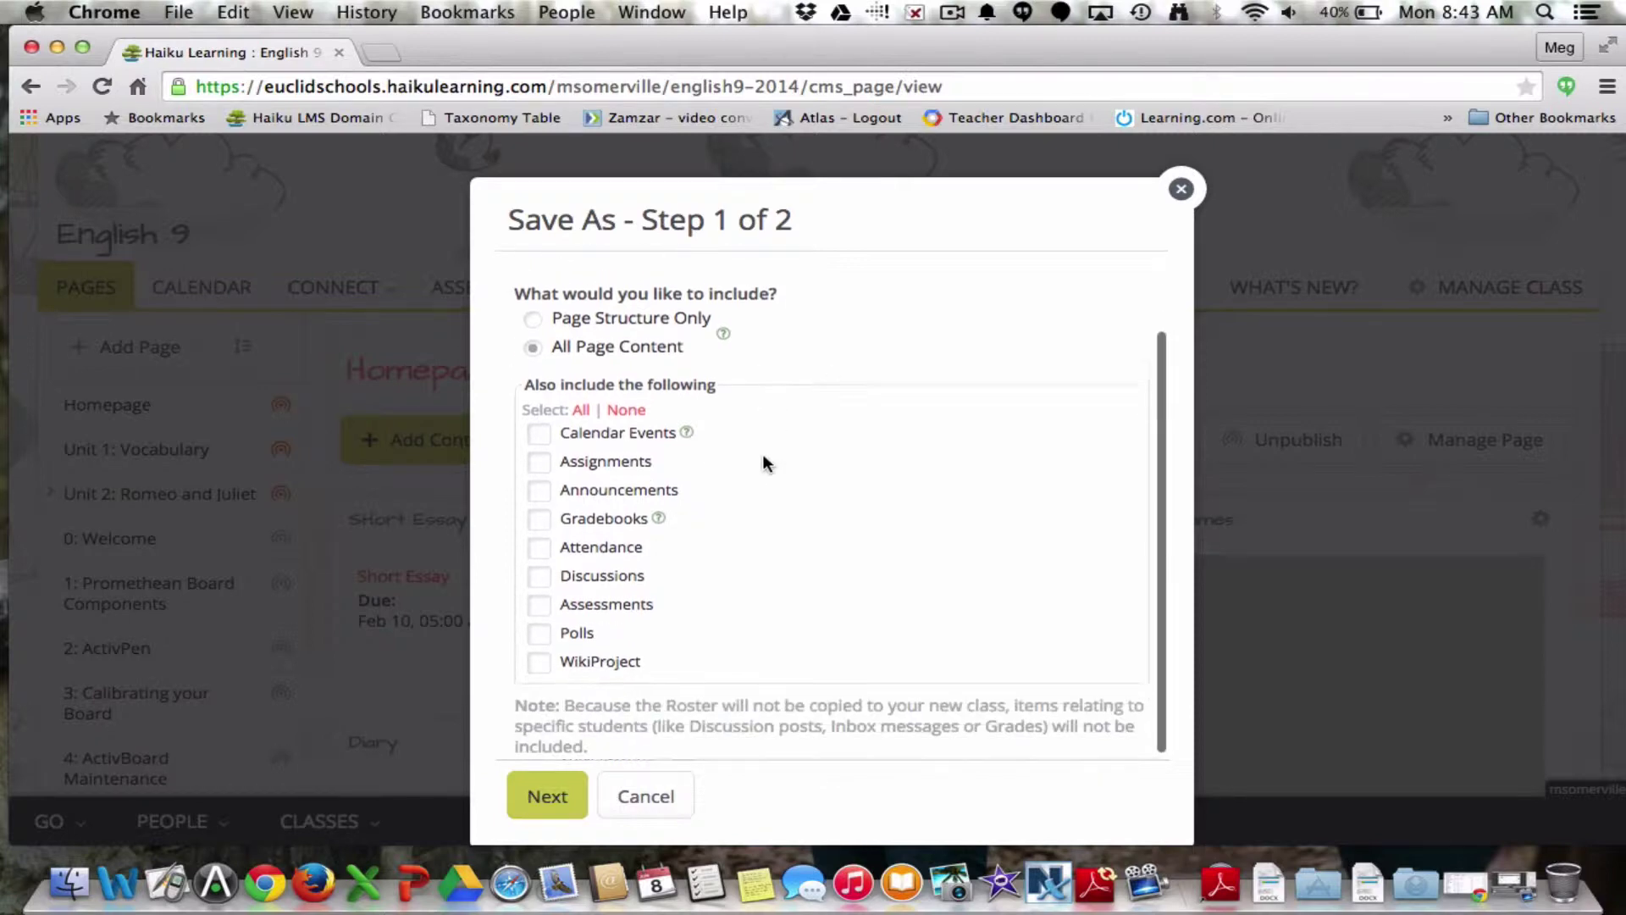
scroll(762, 462, "up", 2)
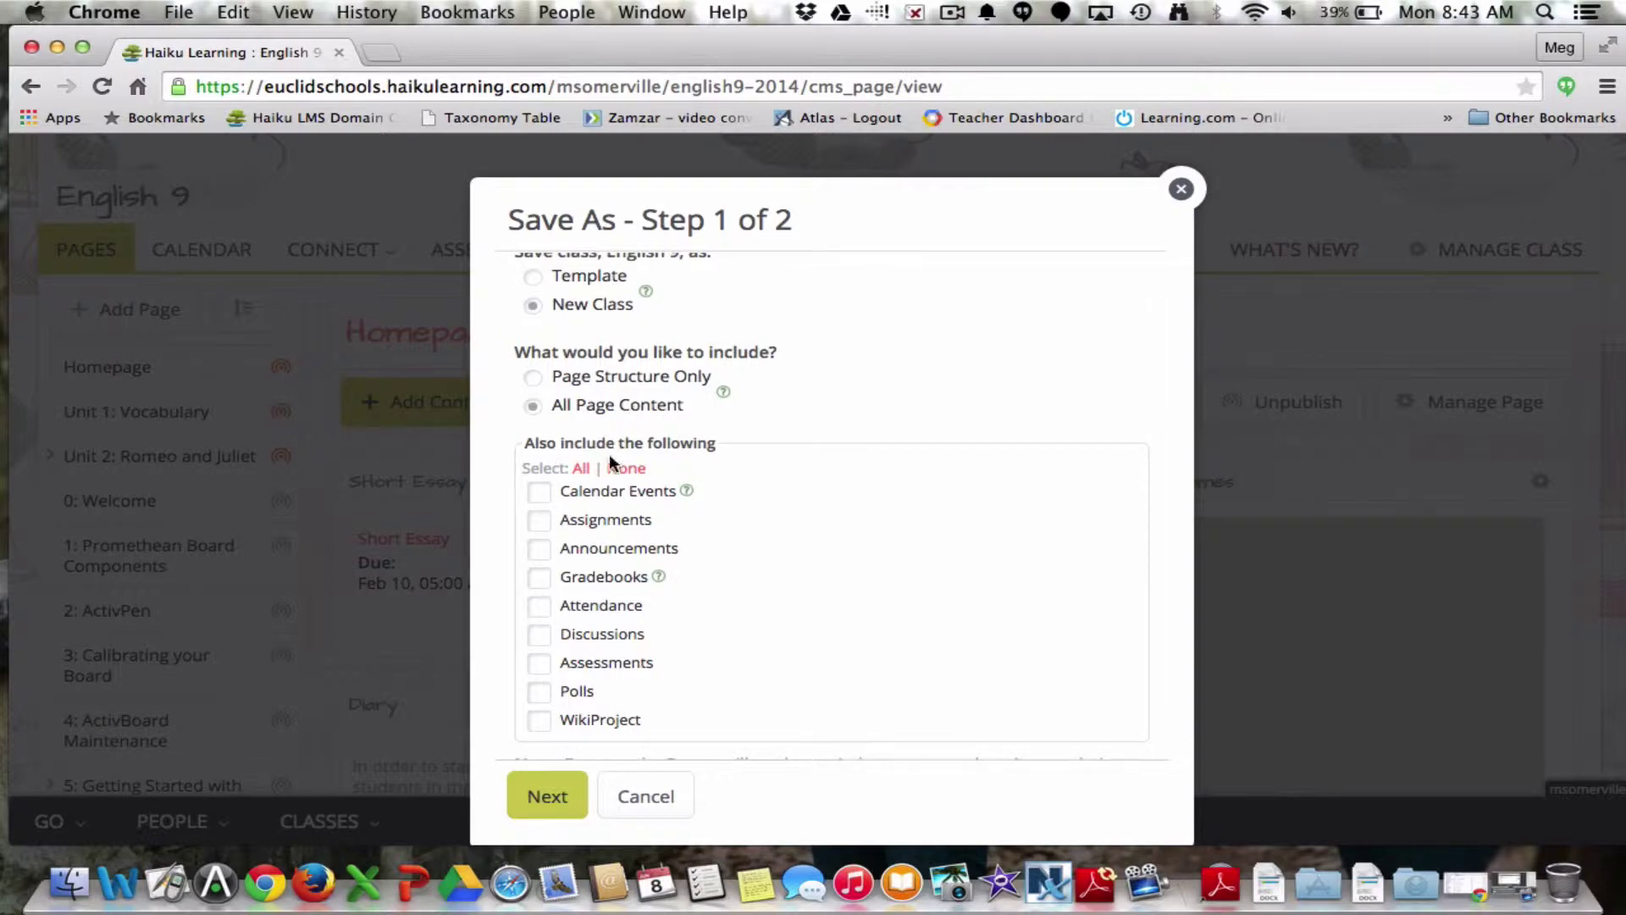
scroll(590, 616, "down", 2)
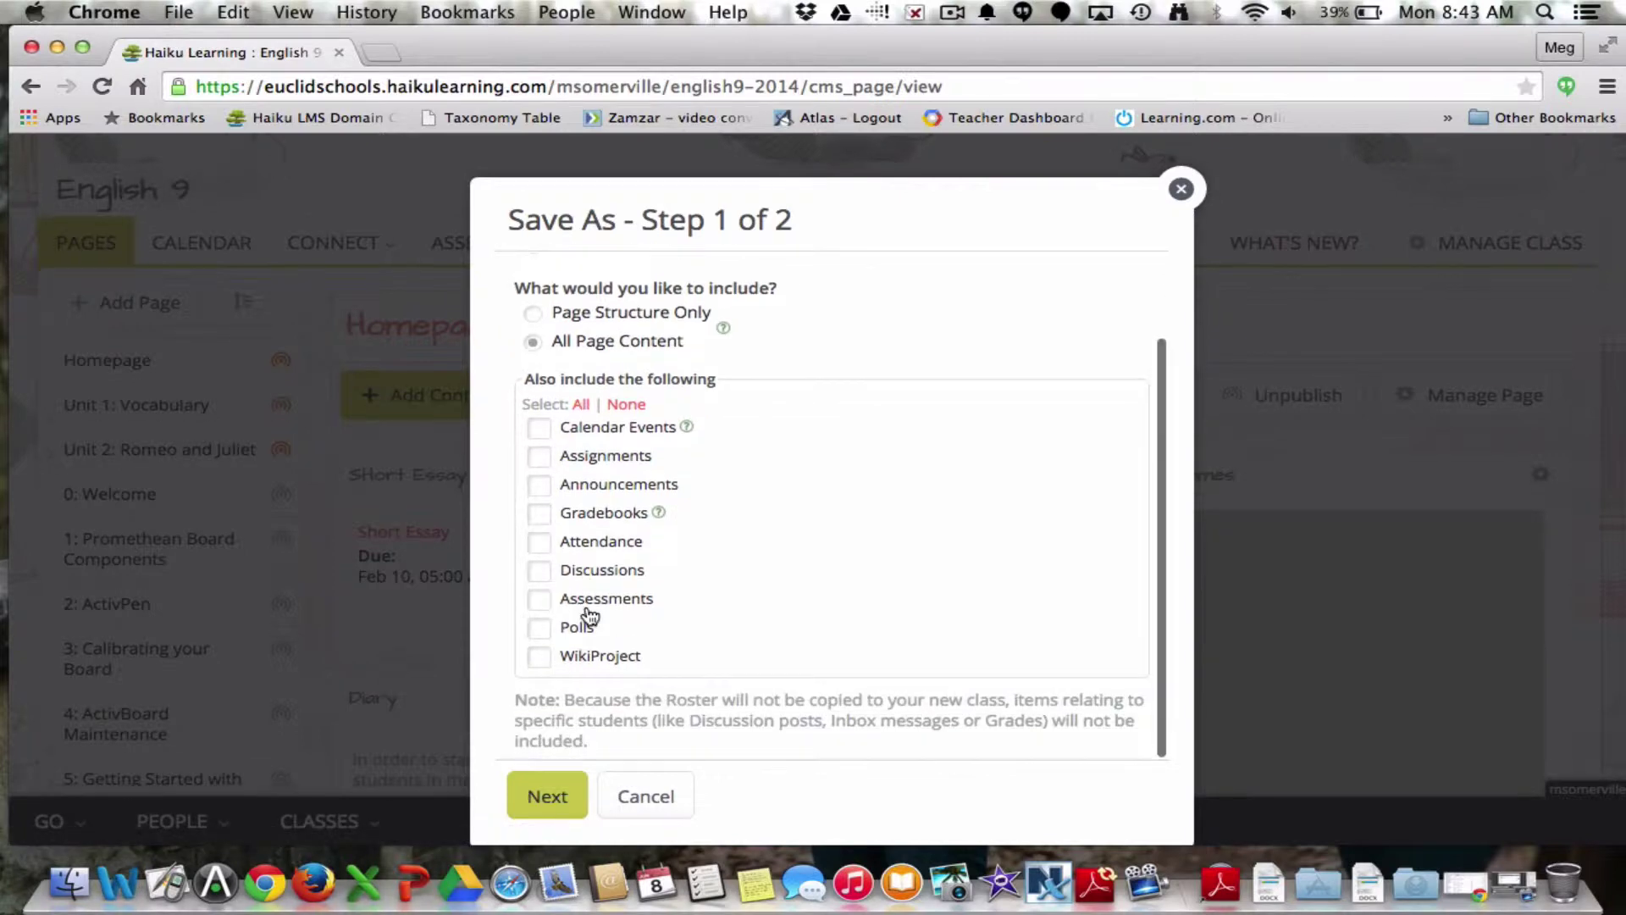
scroll(590, 616, "down", 1)
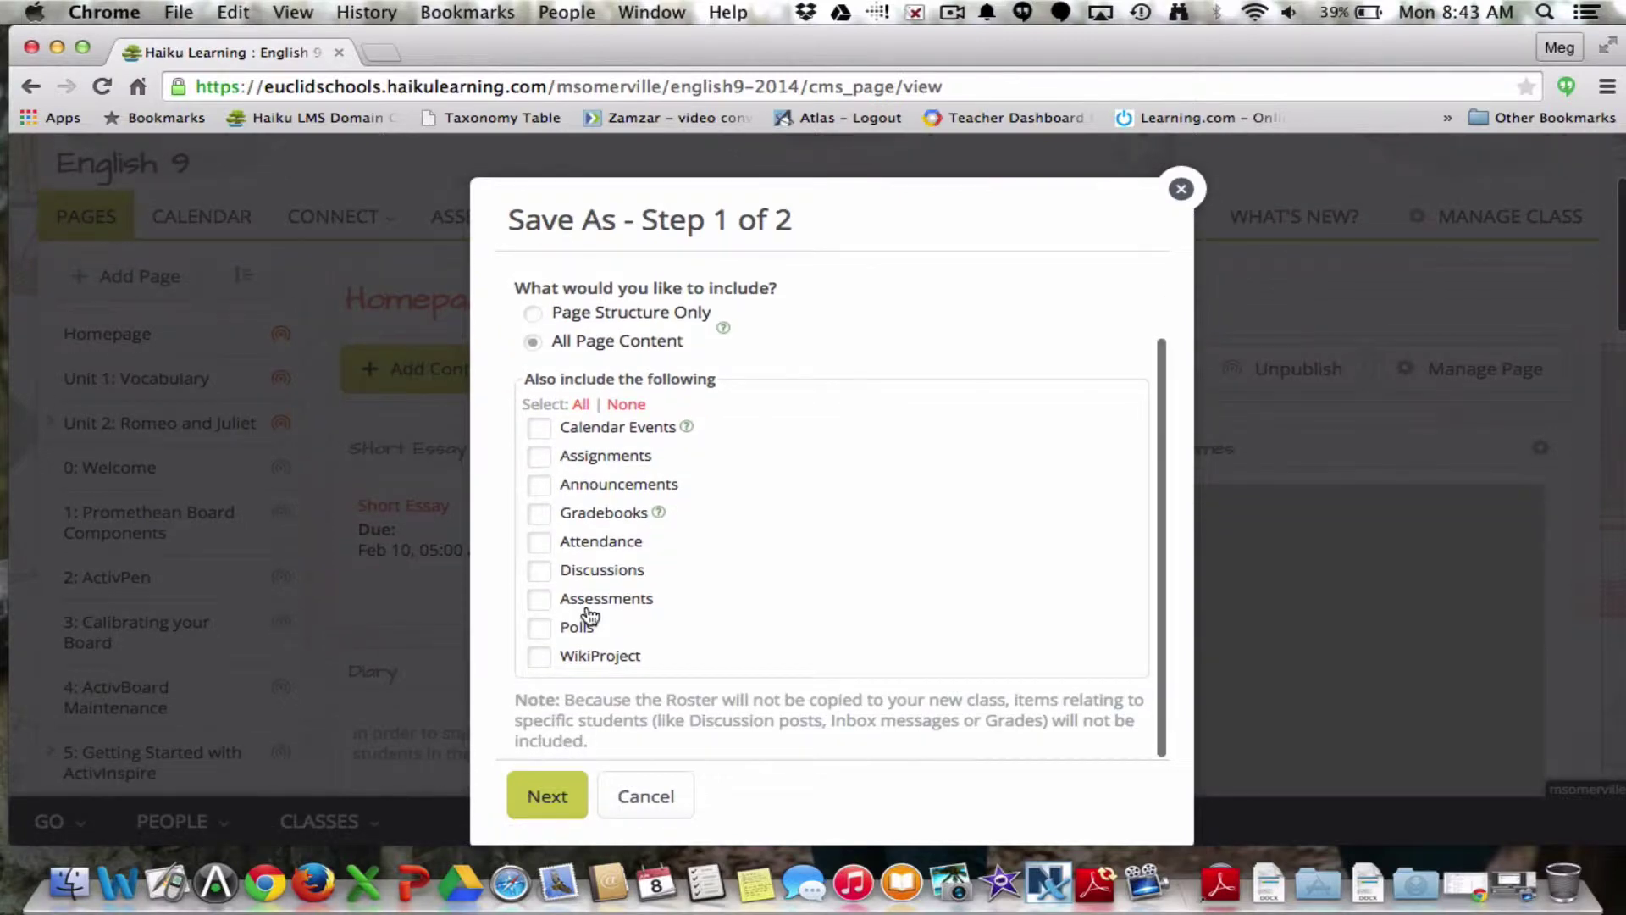
left_click(581, 405)
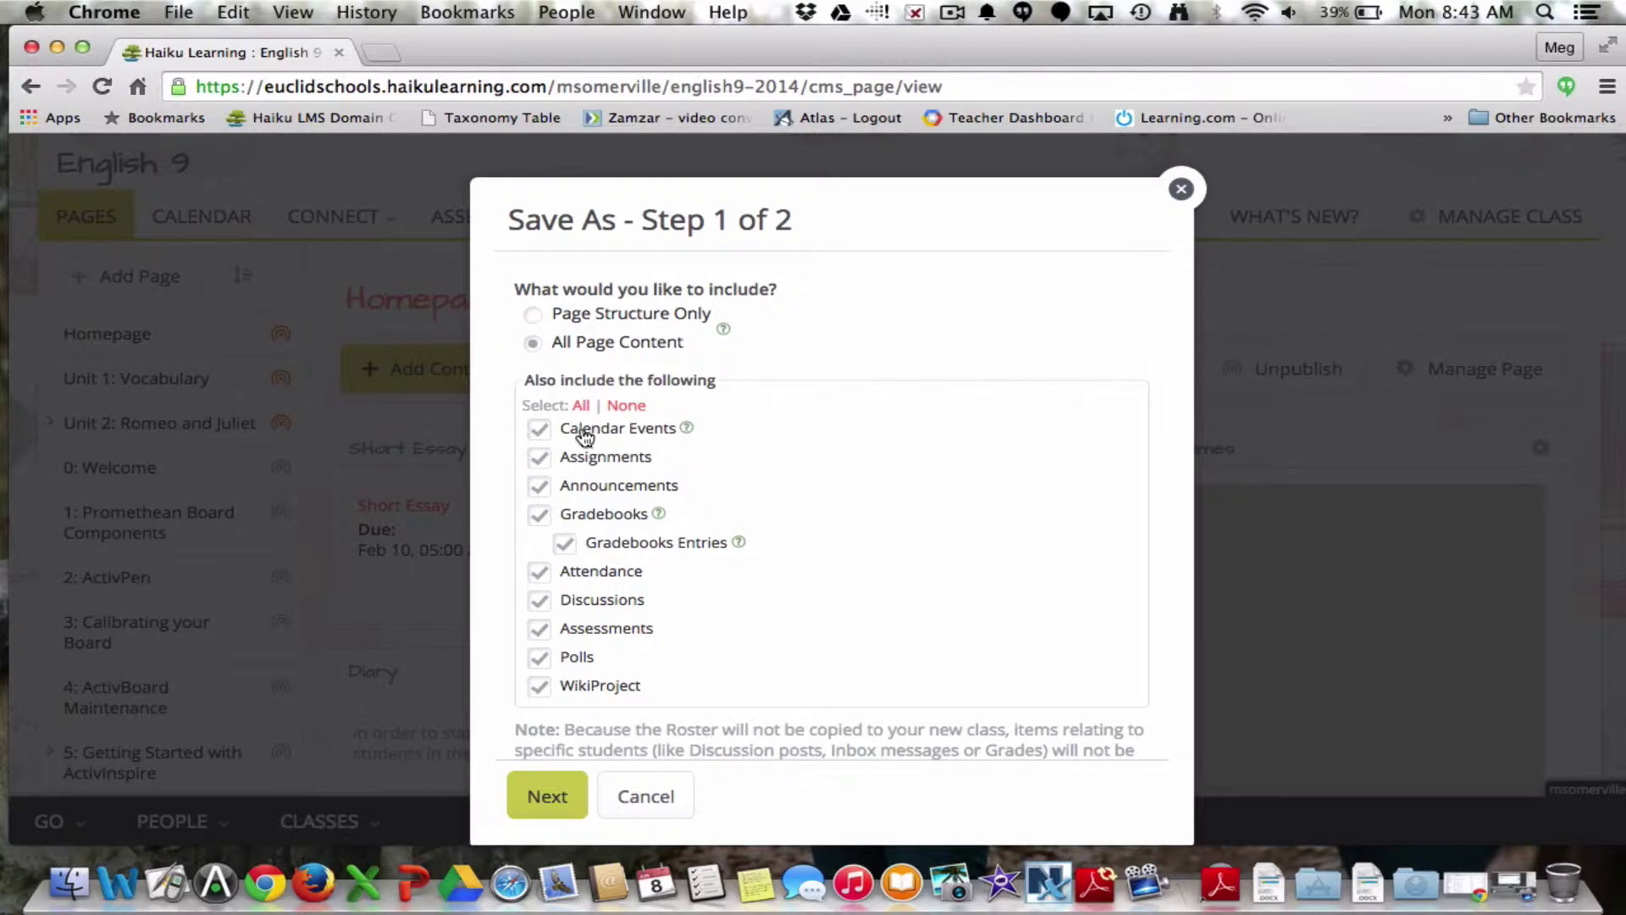
left_click(538, 432)
left_click(542, 513)
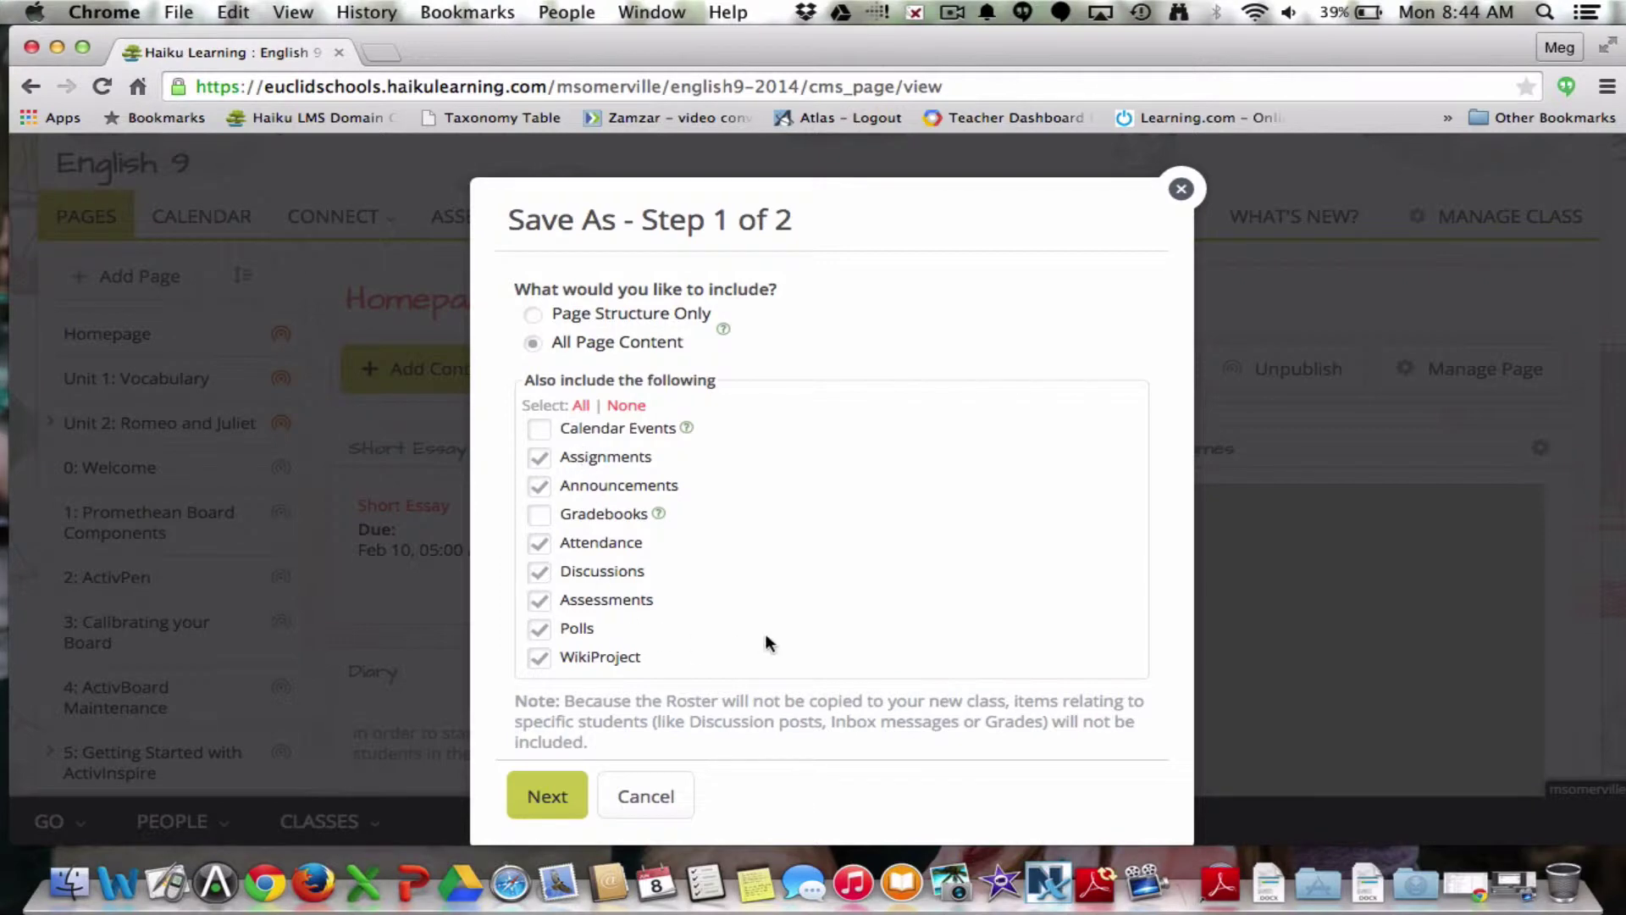
scroll(762, 644, "down", 1)
scroll(759, 649, "down", 3)
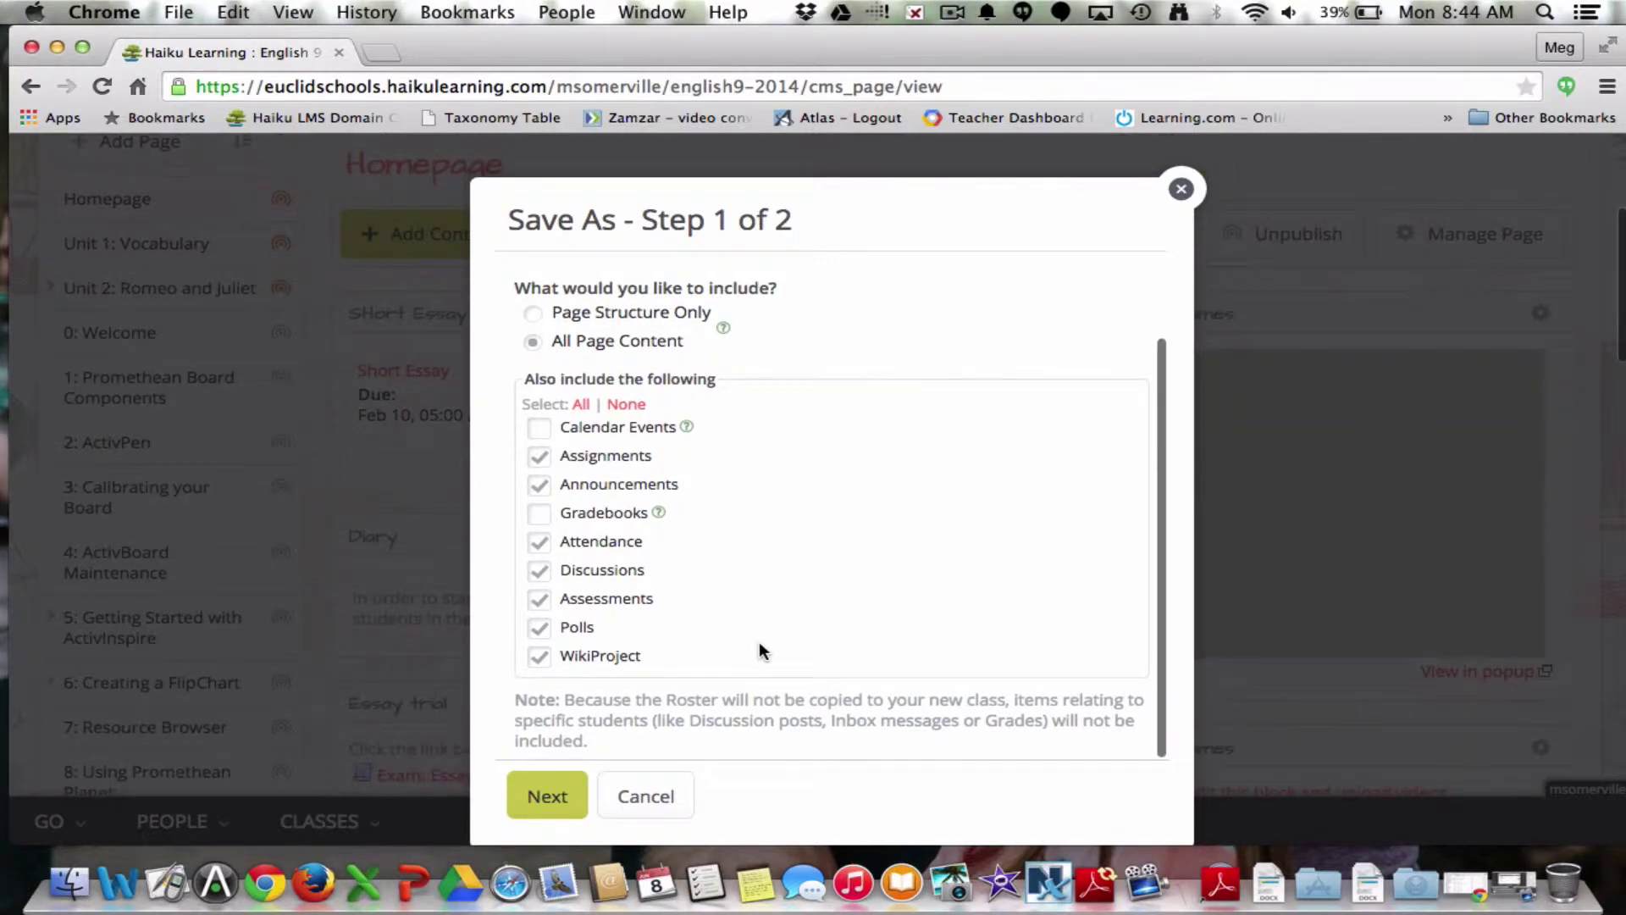
scroll(724, 530, "up", 3)
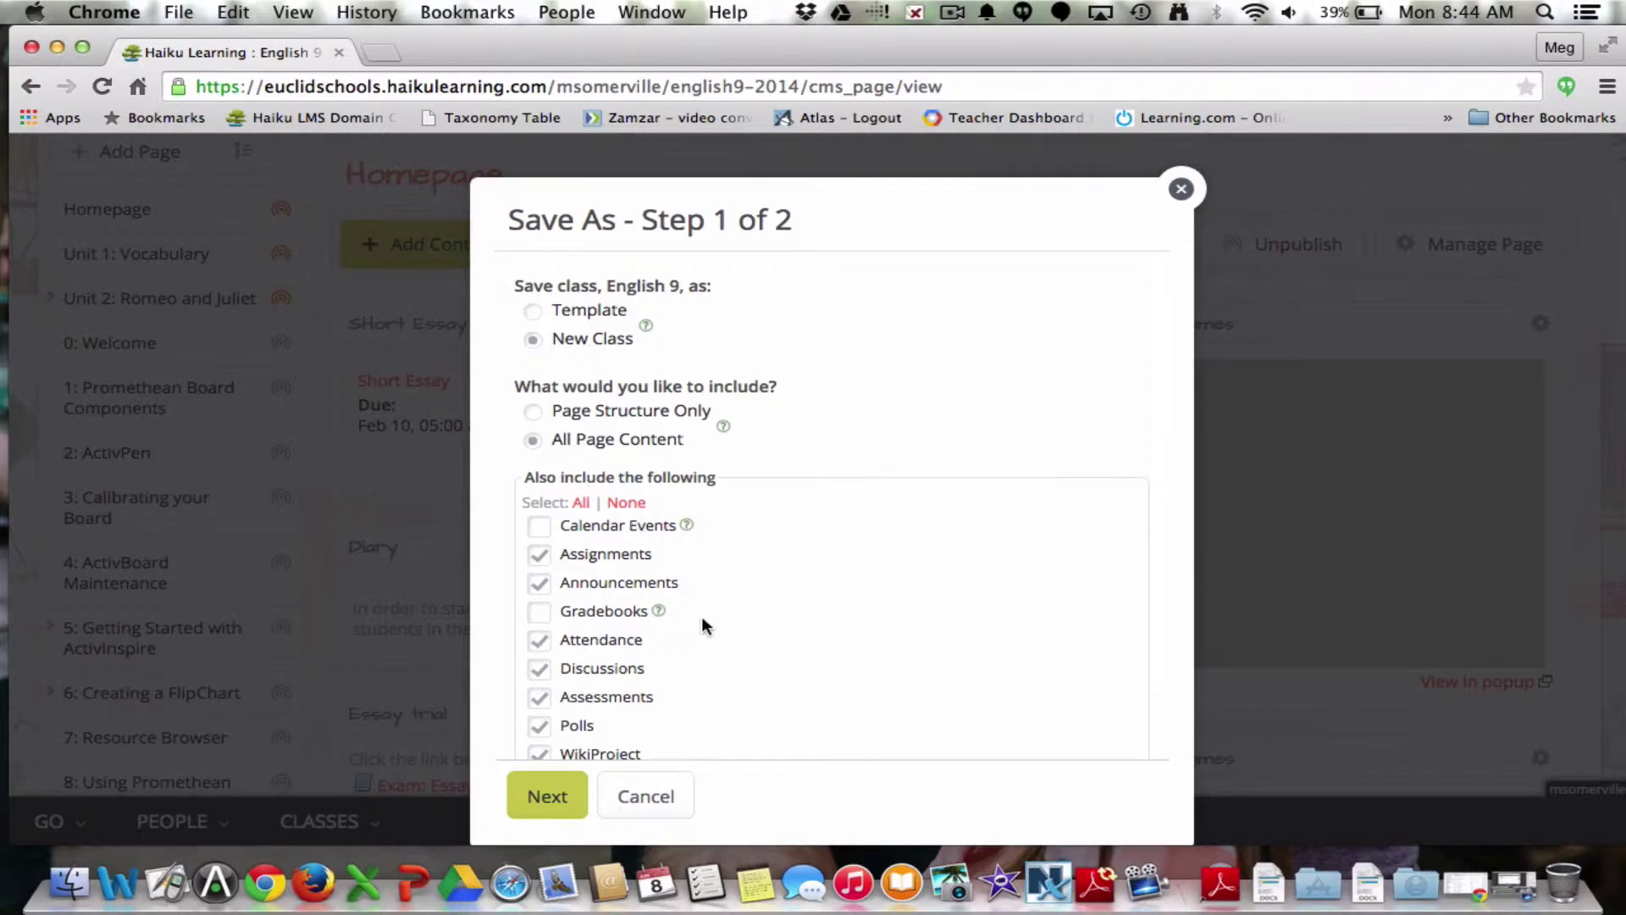
scroll(702, 616, "down", 3)
left_click(534, 788)
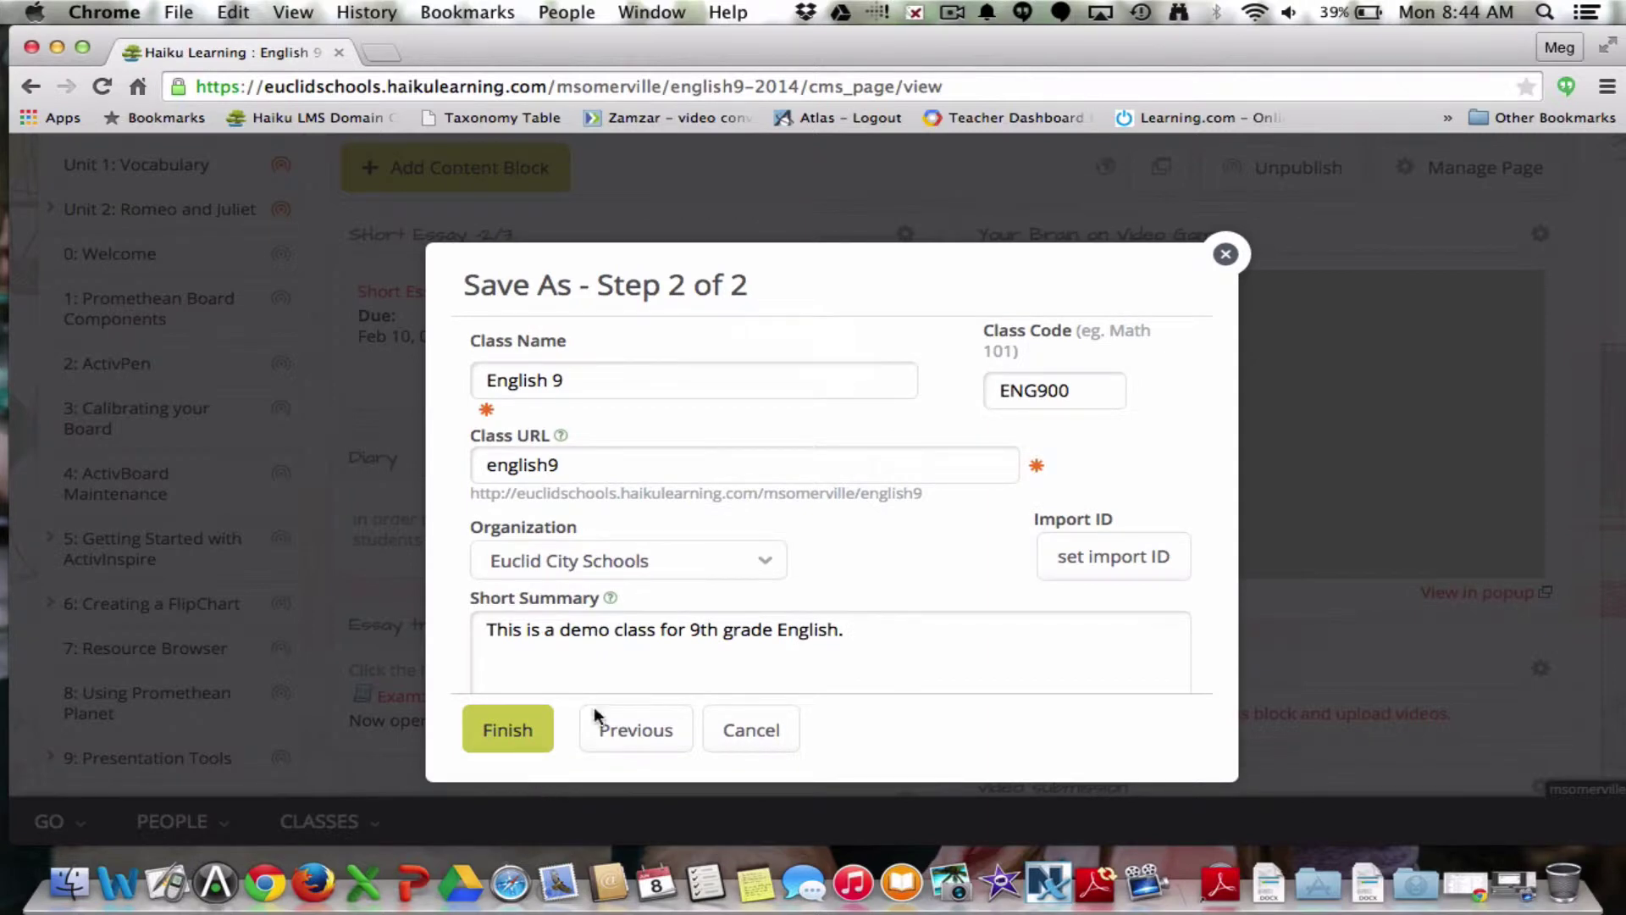
Name the new class "English 9- 2015-16" and finish creating the copy.
left_click(585, 382)
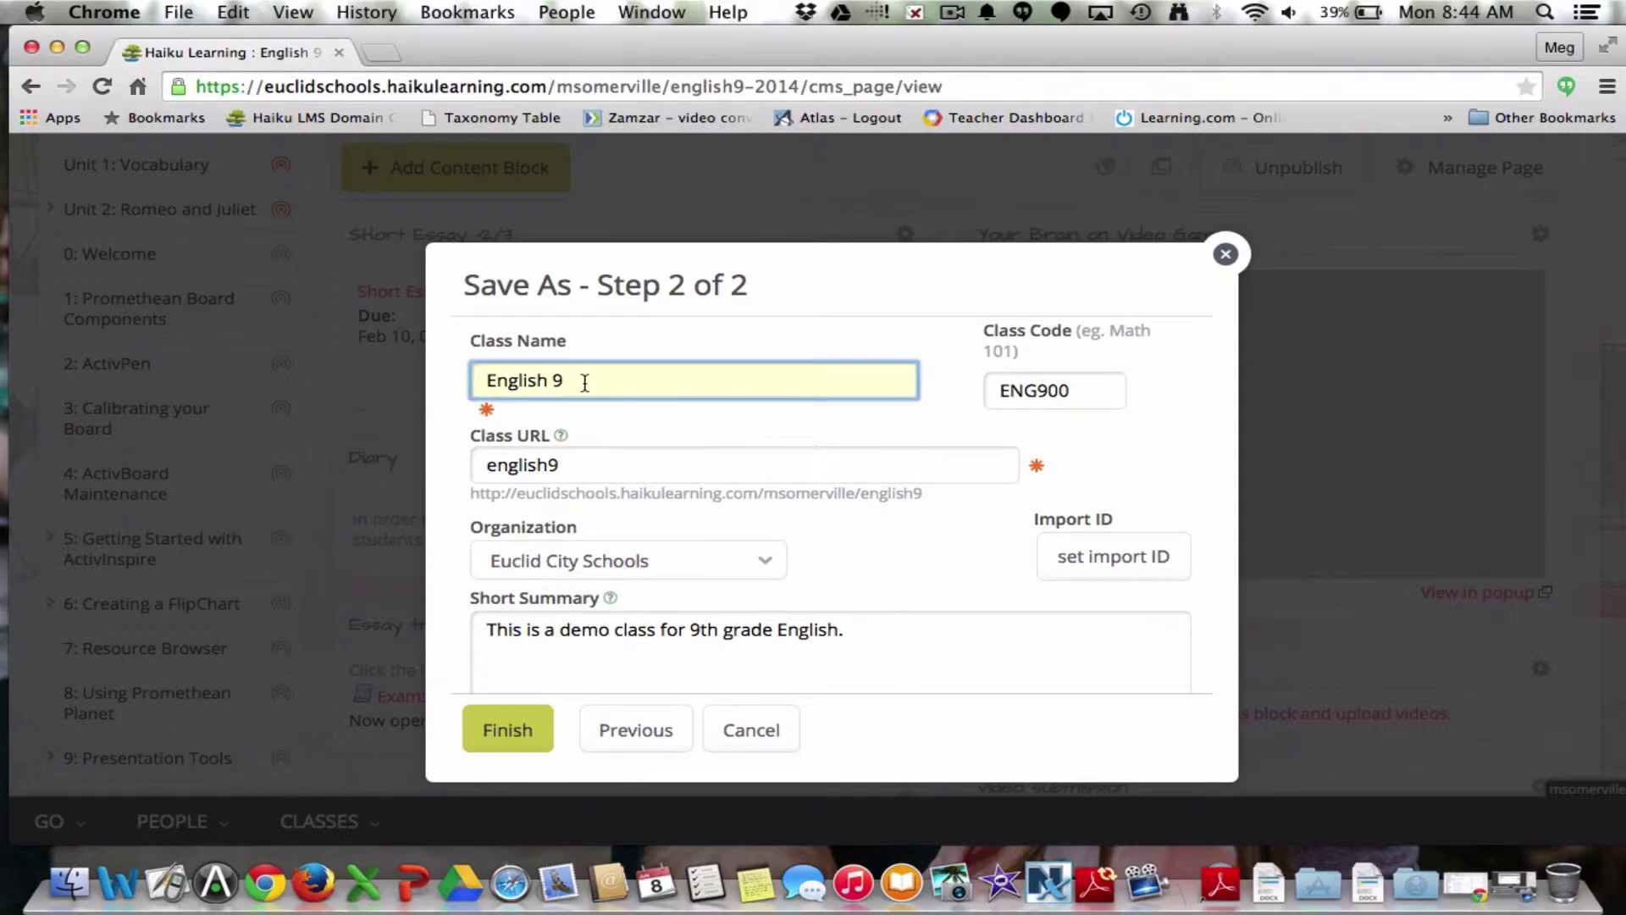
type("- 2015-16")
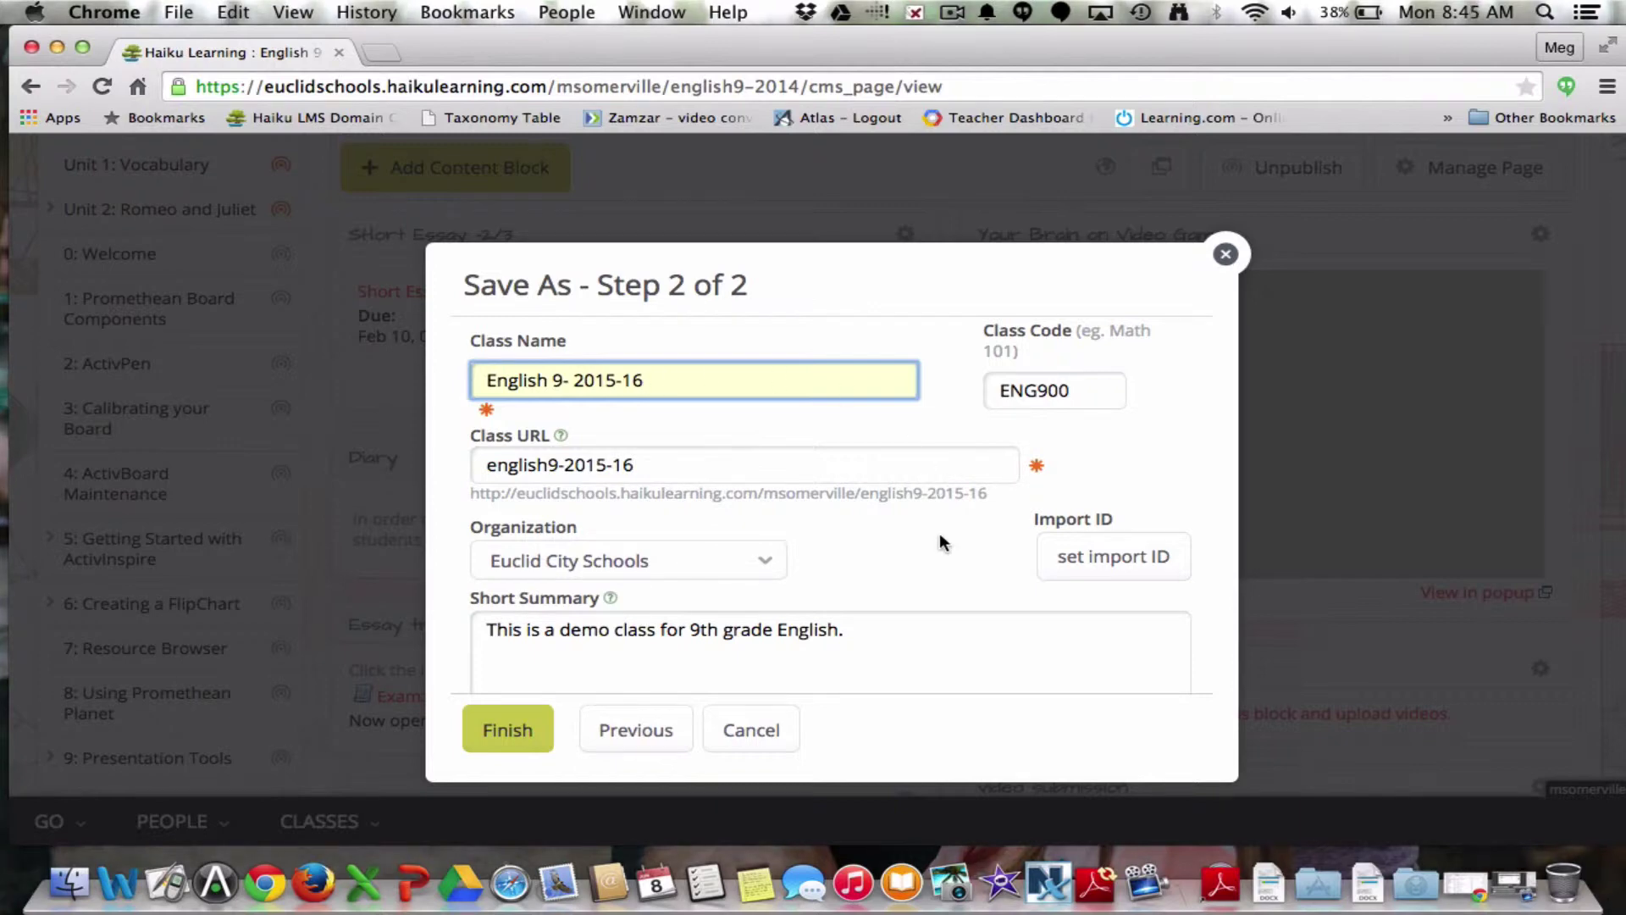
scroll(940, 542, "down", 2)
scroll(940, 542, "up", 3)
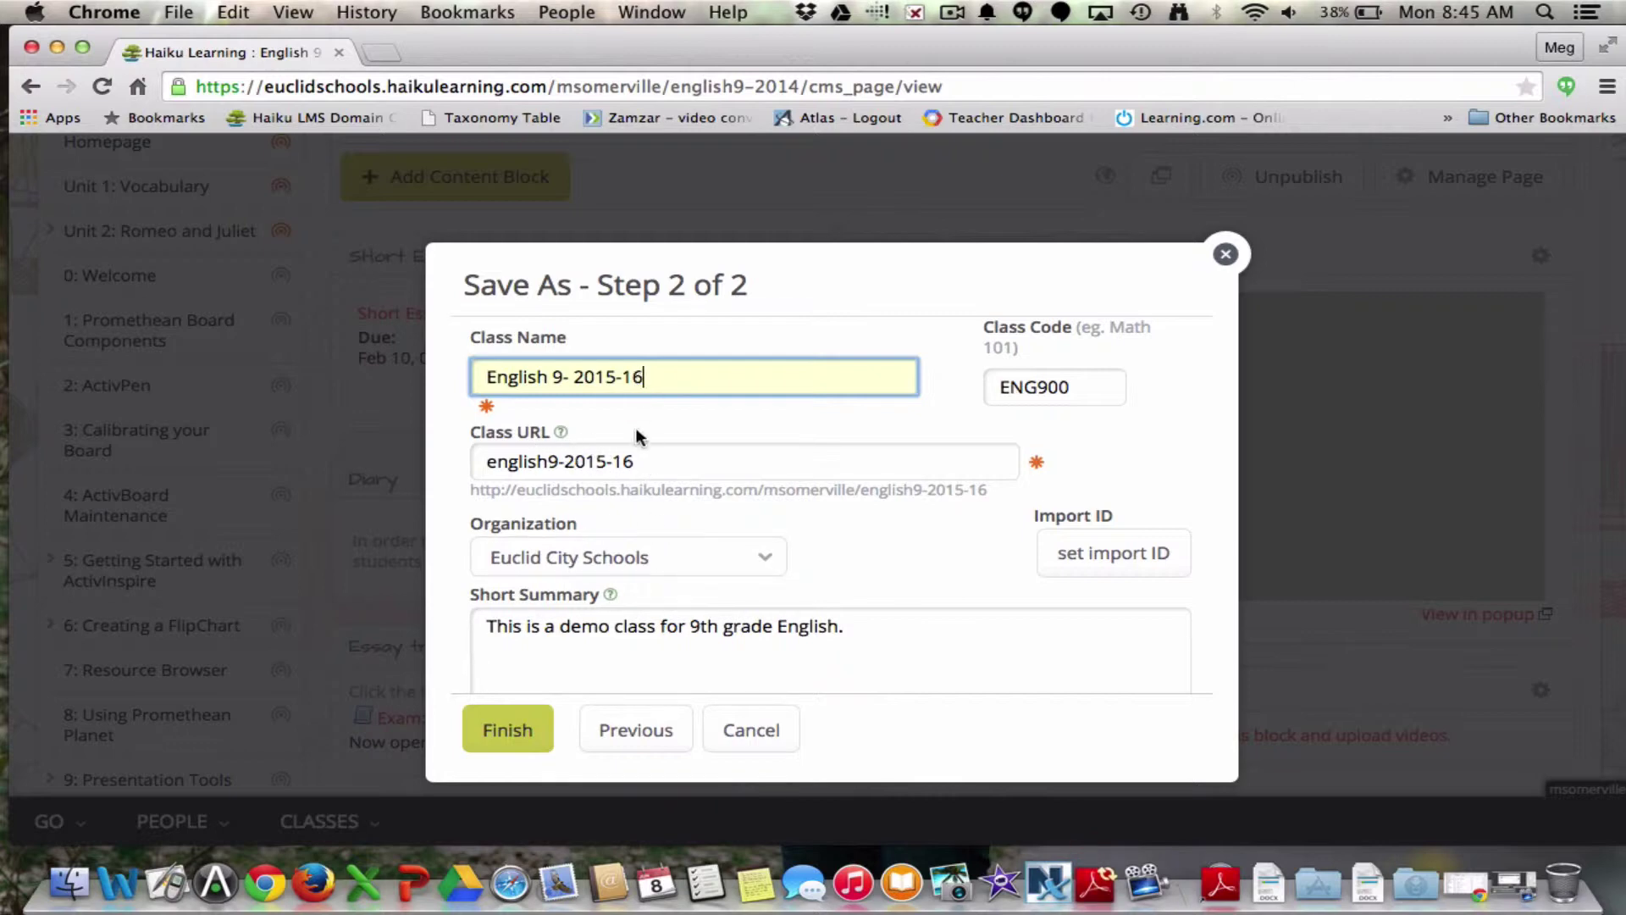
scroll(642, 471, "down", 3)
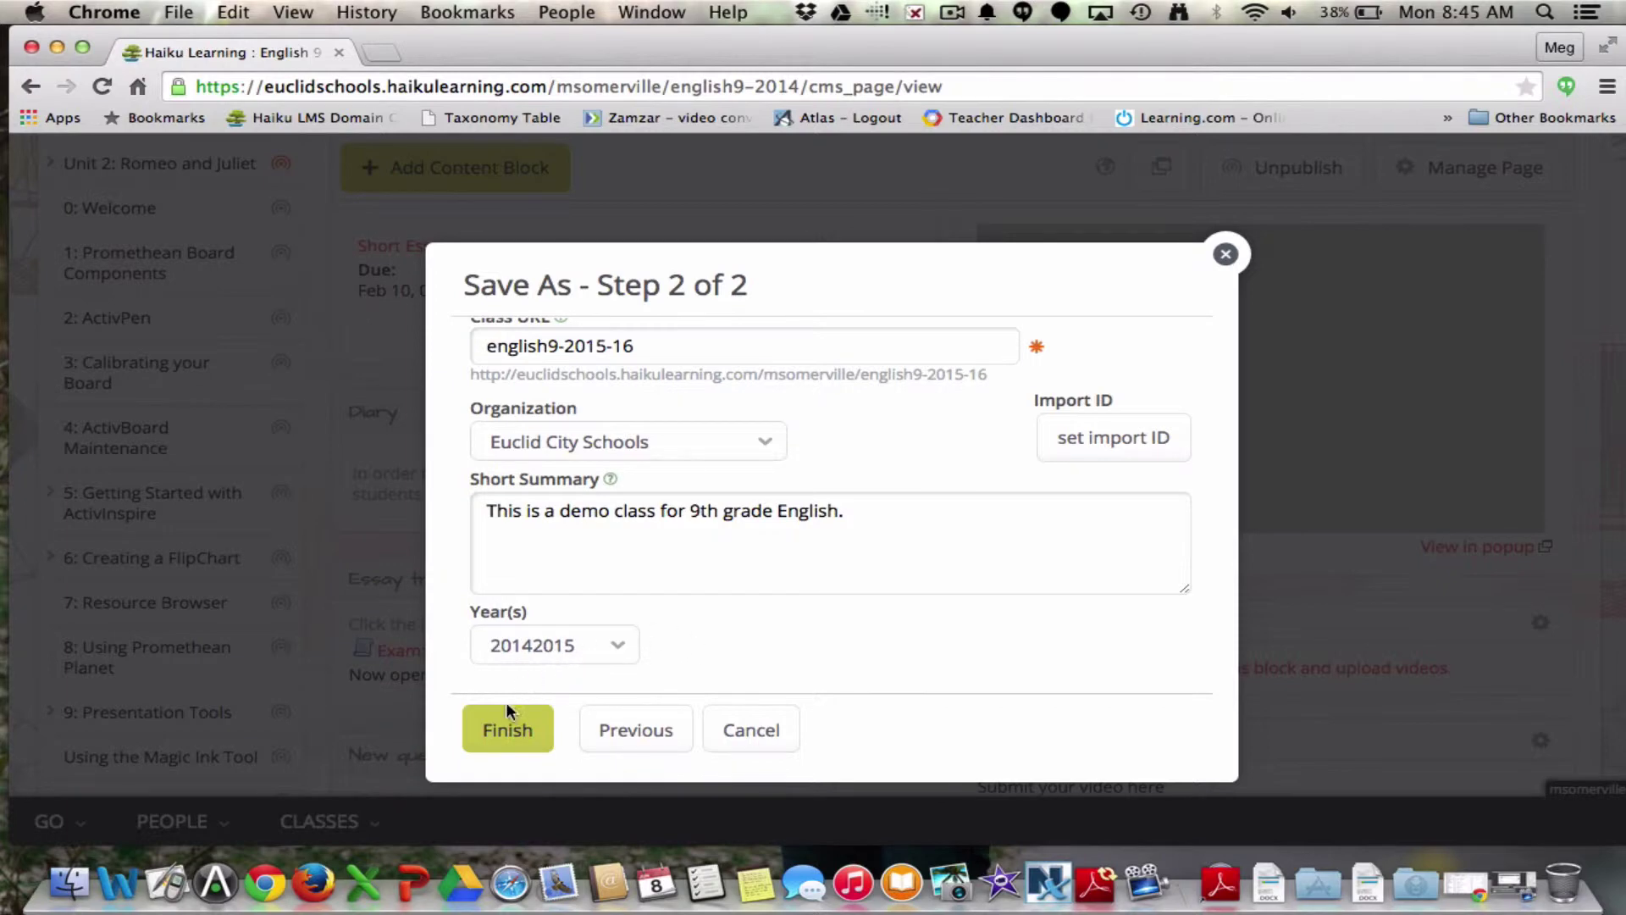
left_click(509, 730)
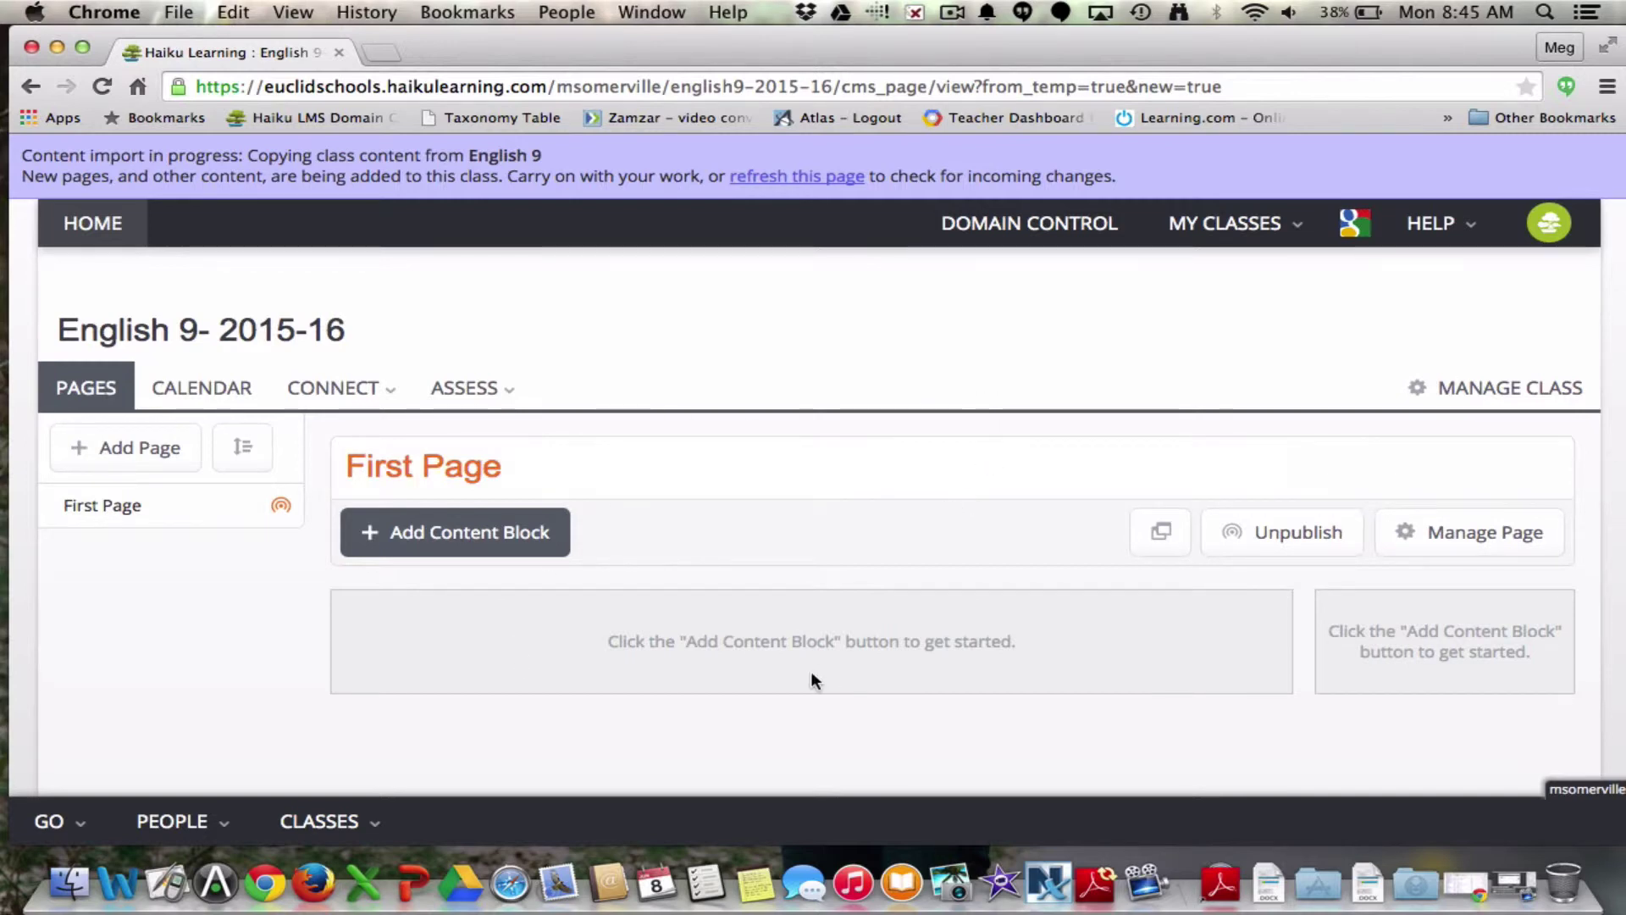
Refresh the new class page and look through its management options, page list and homepage content copied from English 9.
left_click(799, 181)
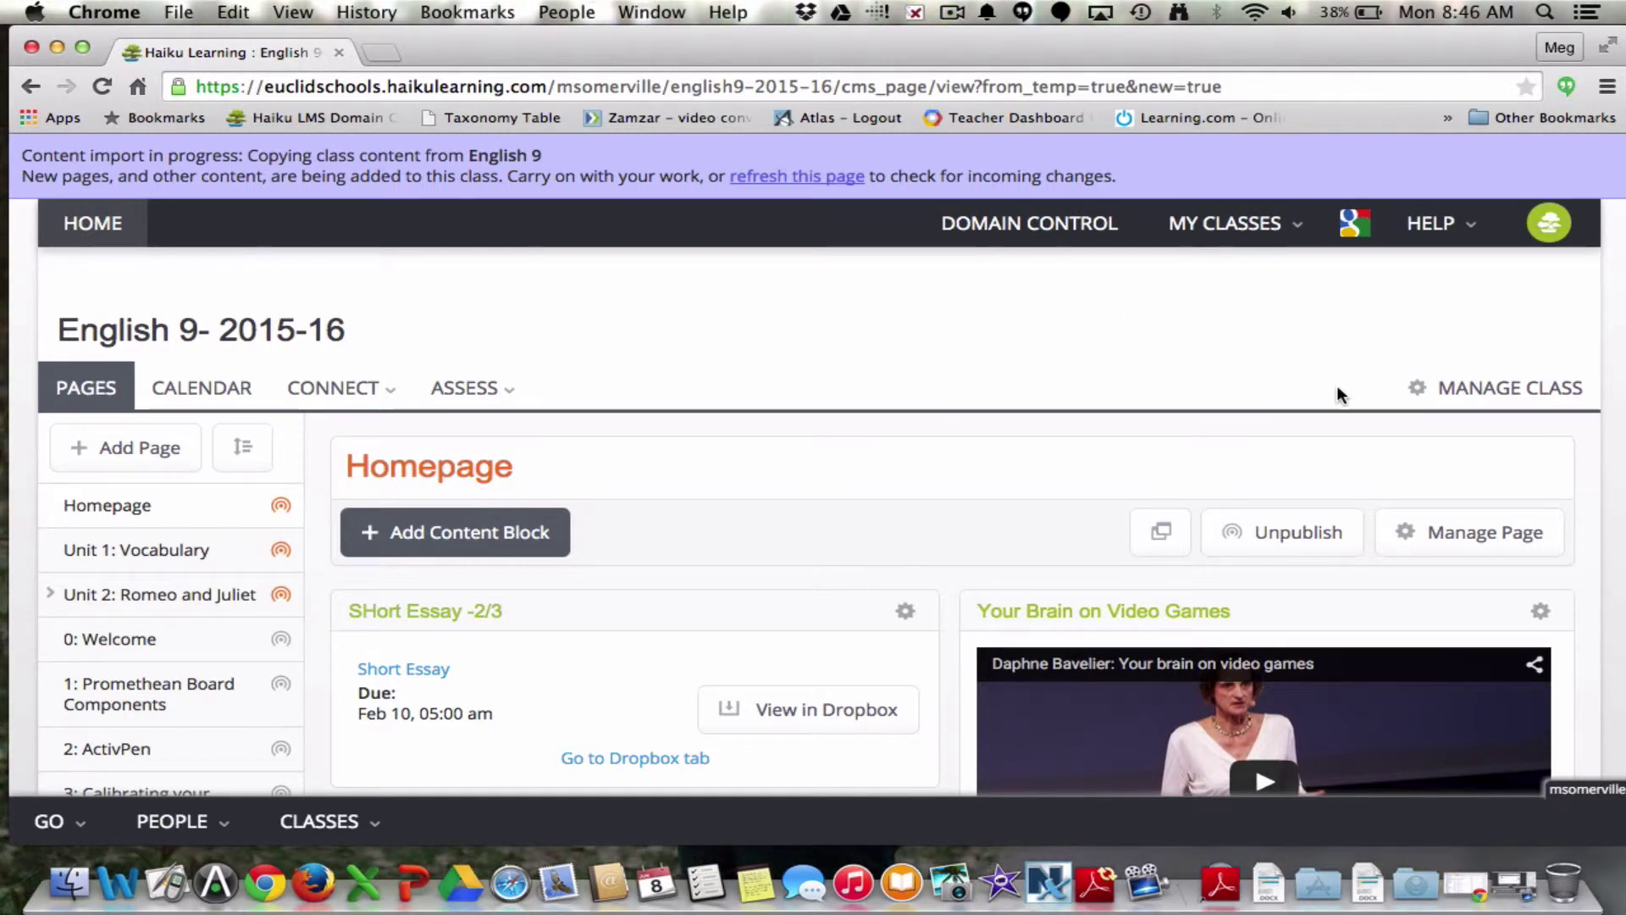
left_click(1398, 387)
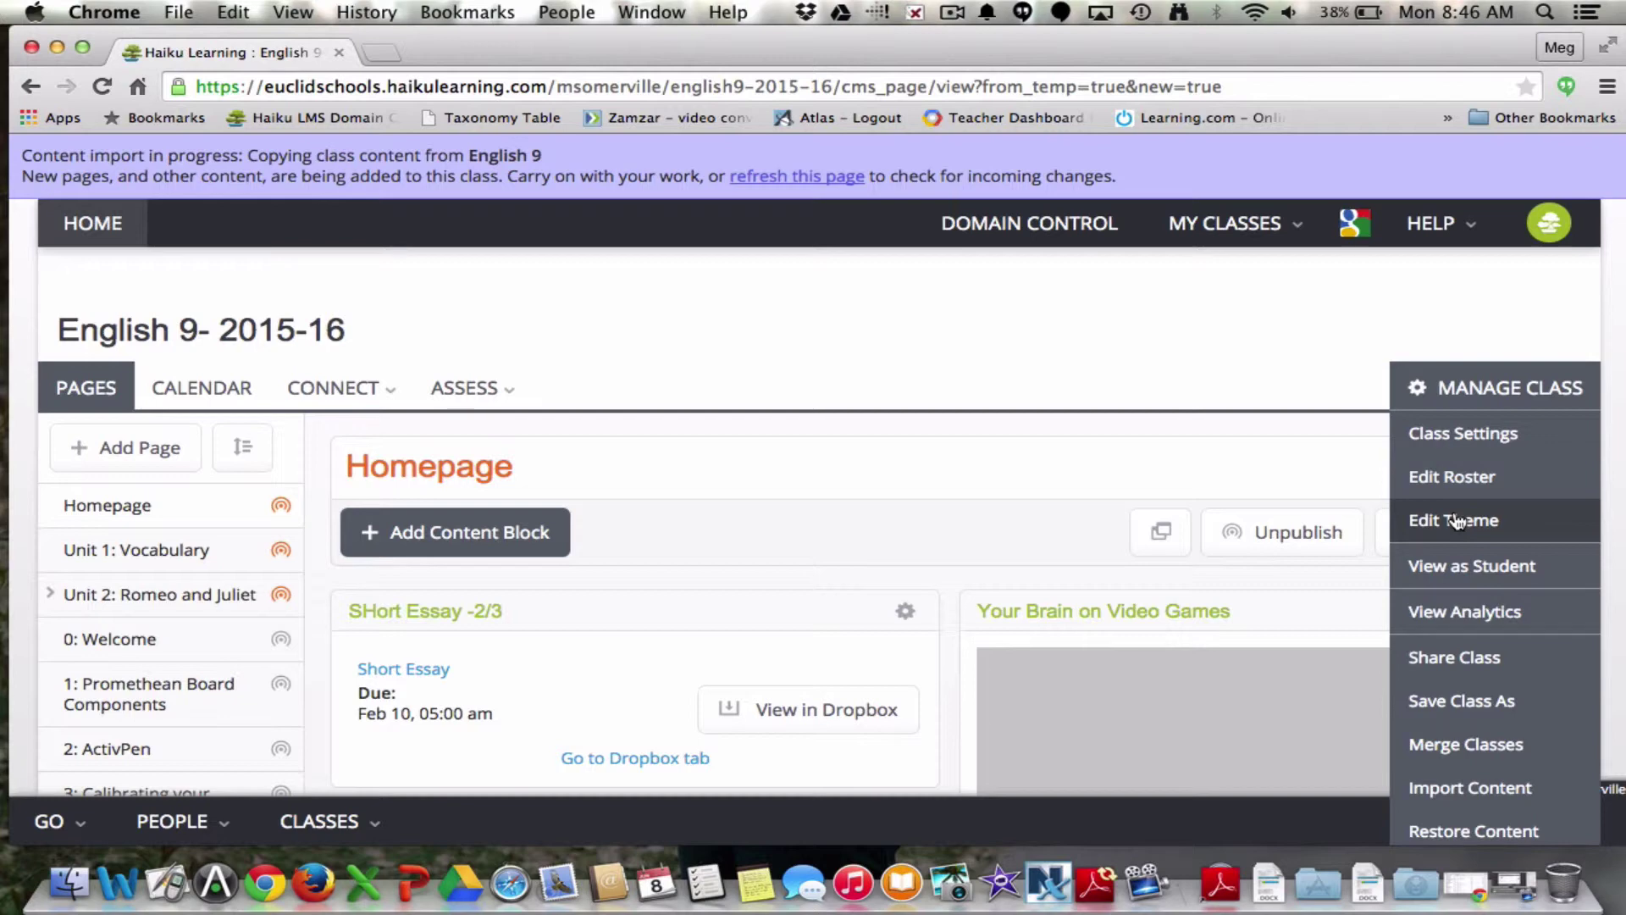
left_click(1210, 382)
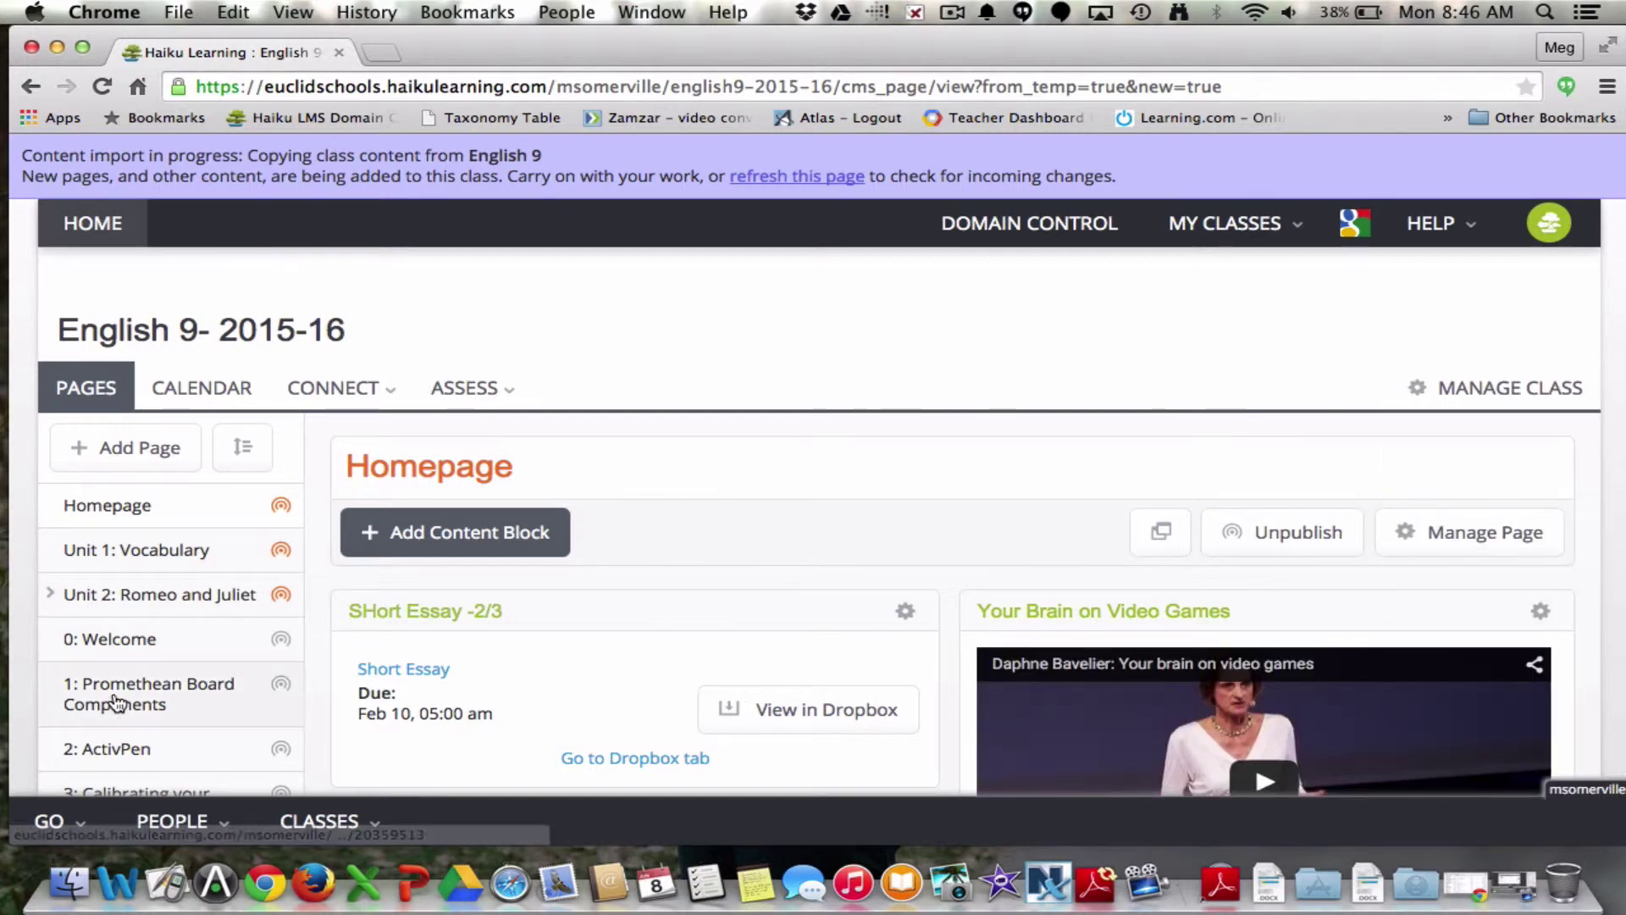
scroll(127, 653, "down", 12)
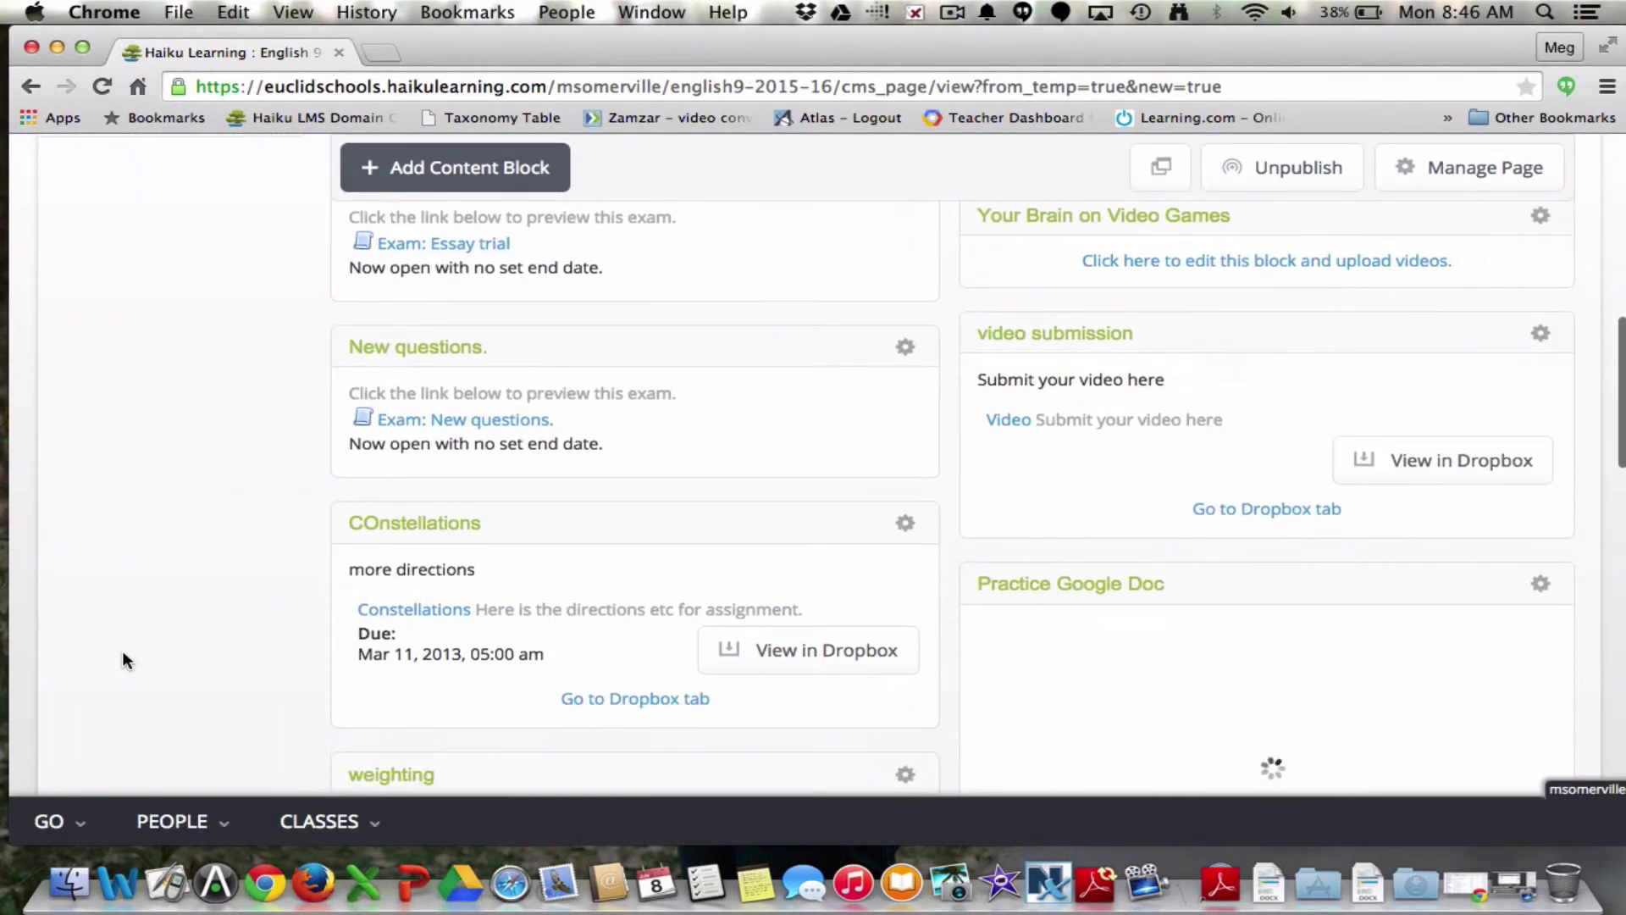
scroll(121, 650, "up", 10)
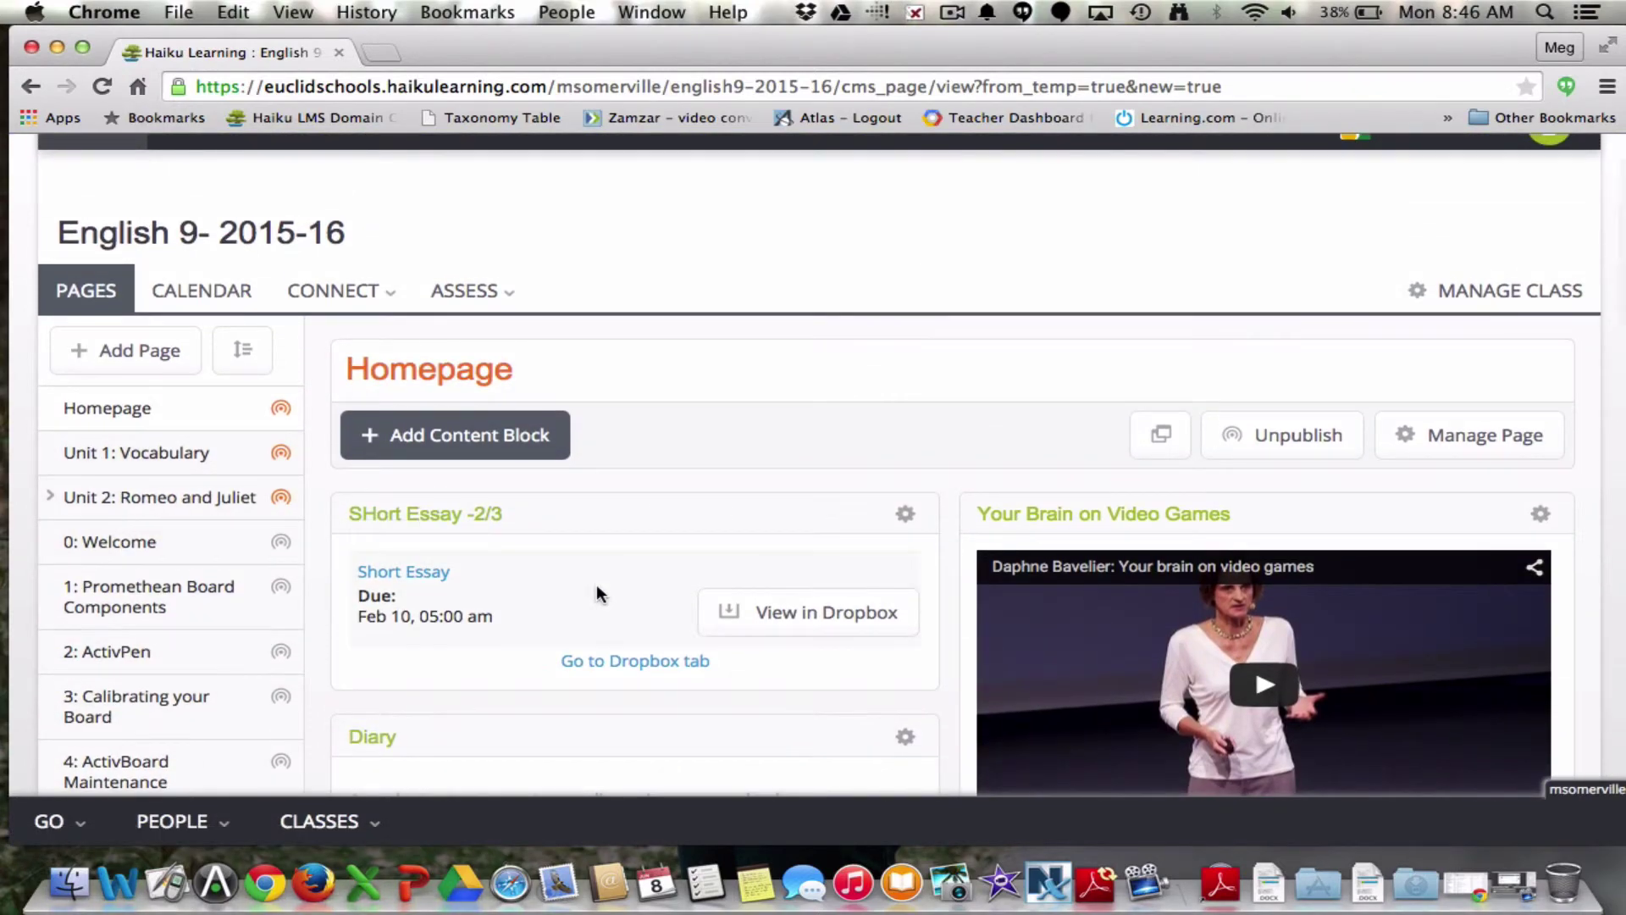
scroll(597, 592, "up", 2)
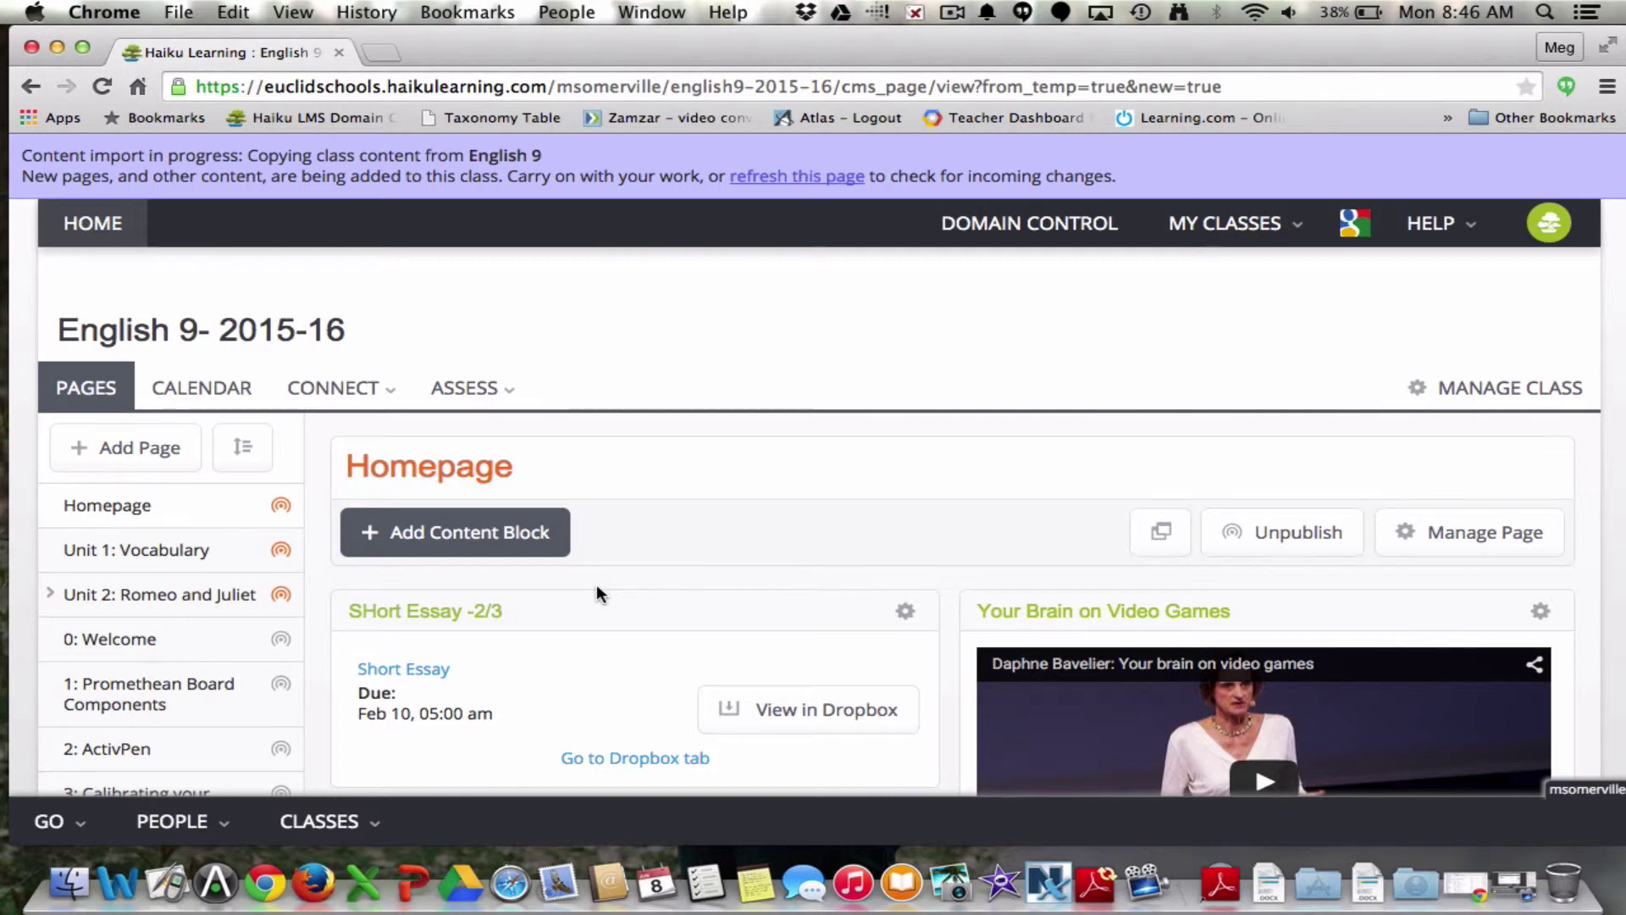
Return to the full list of active classes and examine the management options for the original English 9 class, including Make Inactive.
left_click(1169, 246)
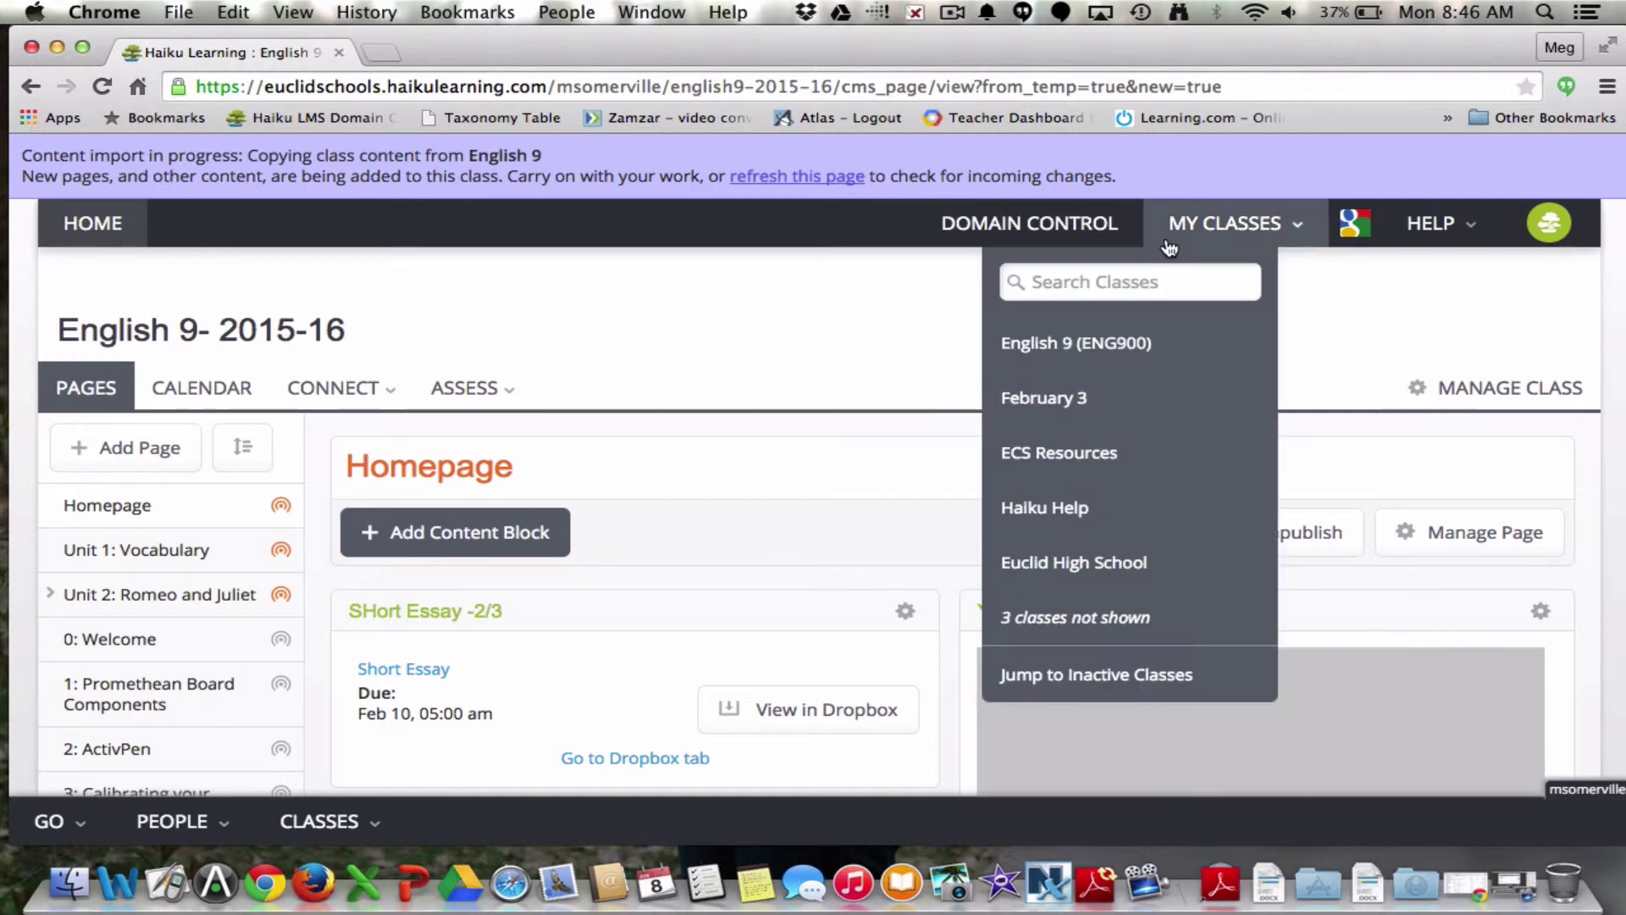
left_click(1203, 227)
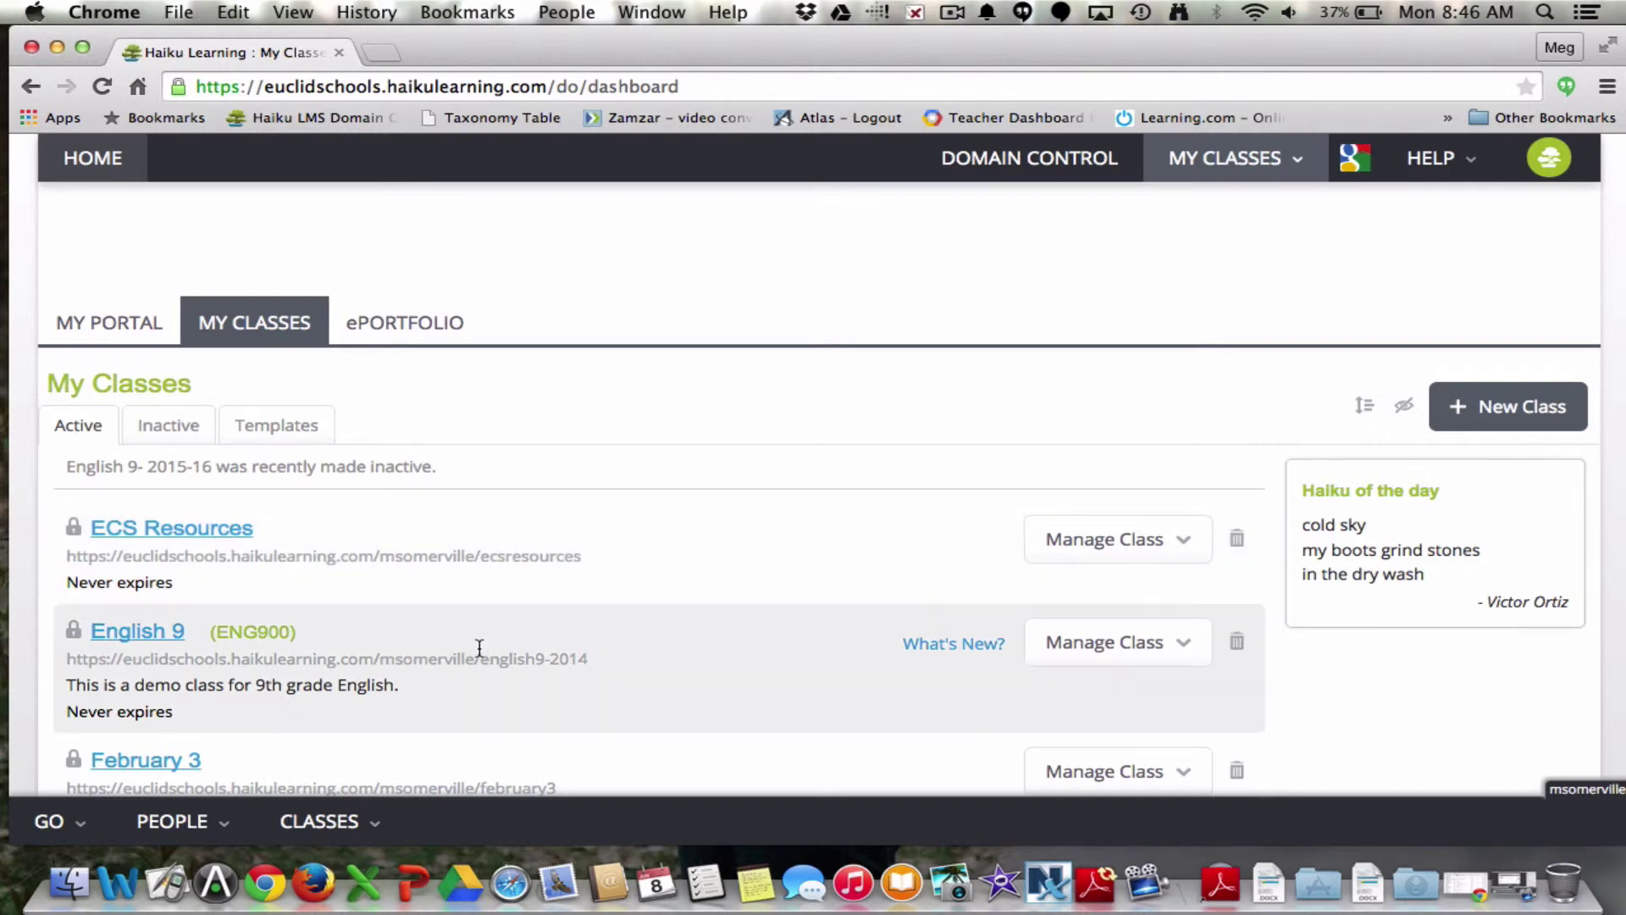
scroll(478, 648, "down", 3)
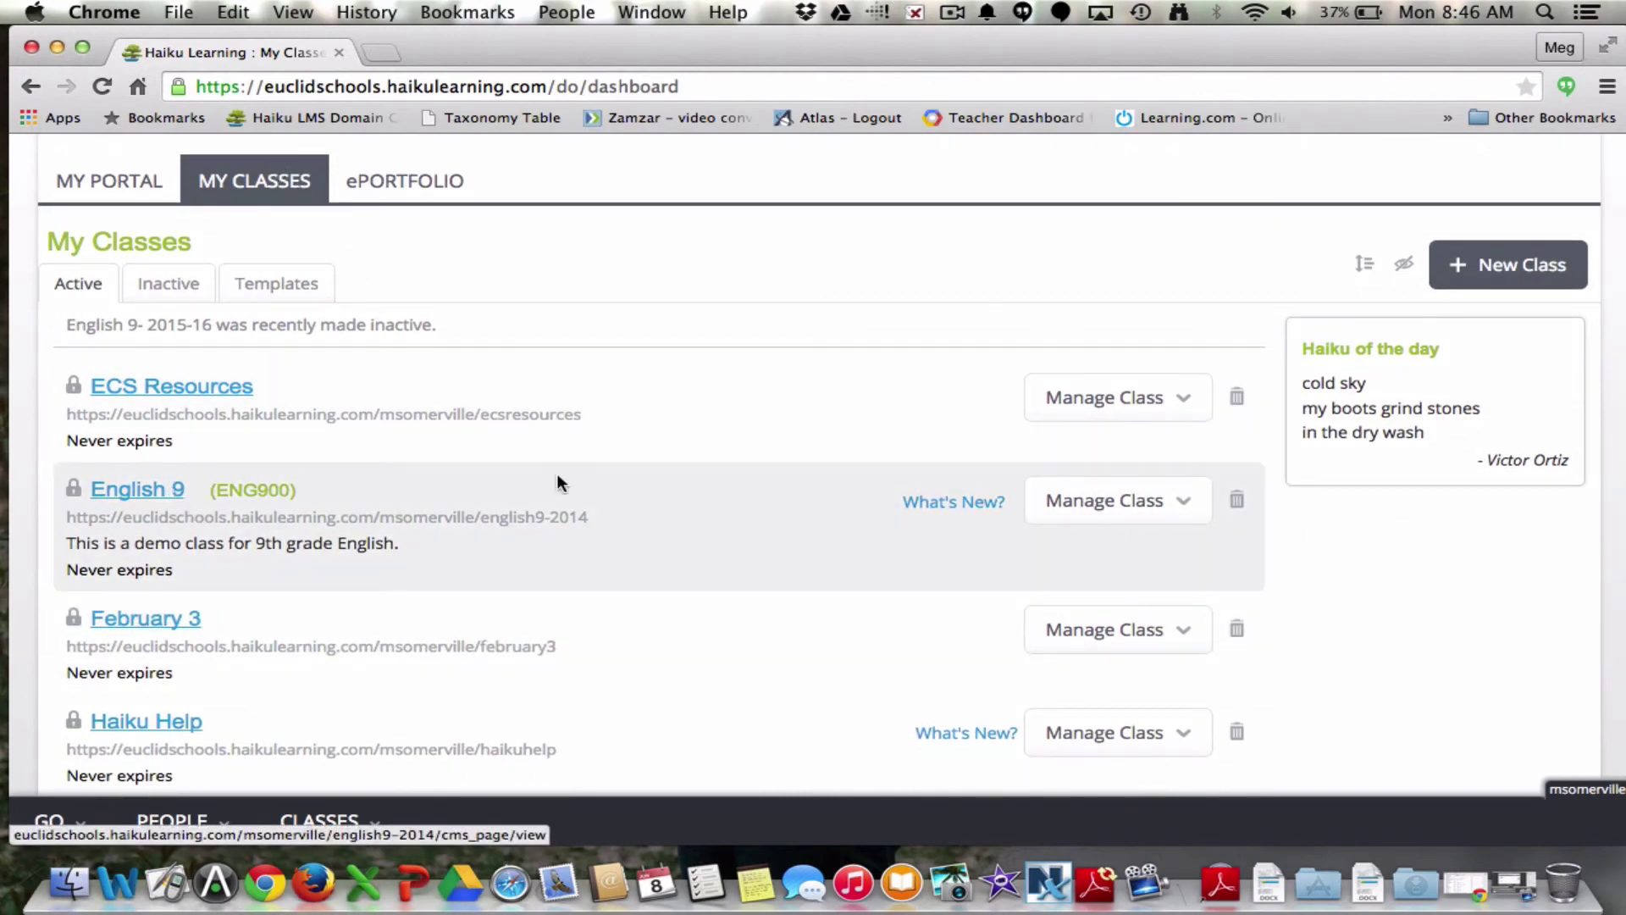
left_click(1157, 506)
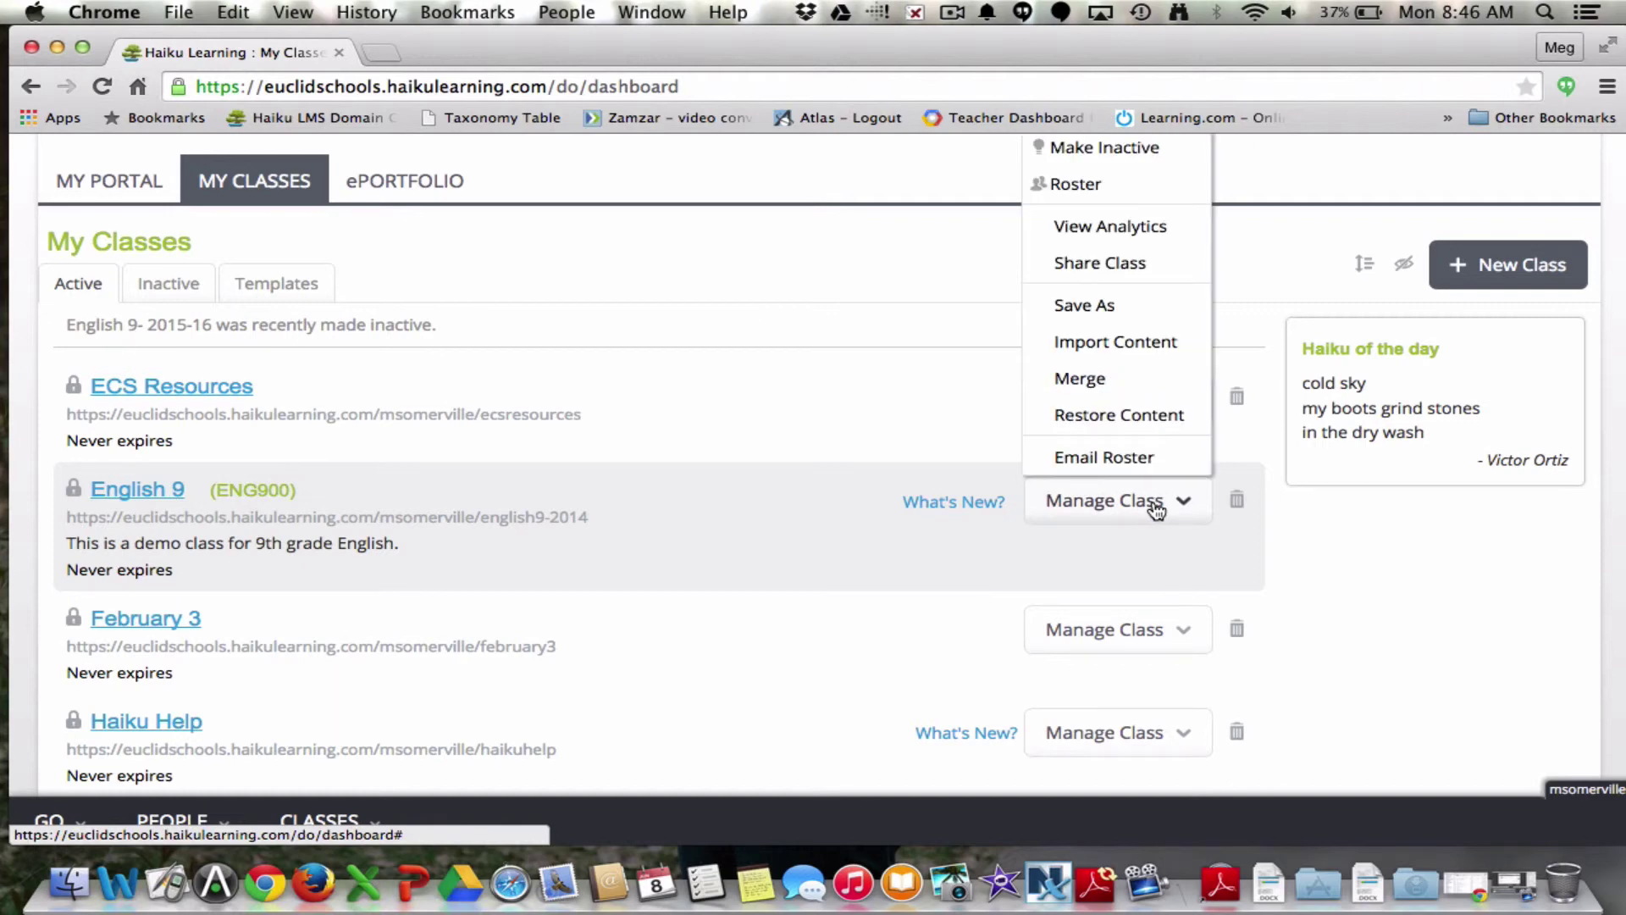
scroll(1157, 507, "up", 1)
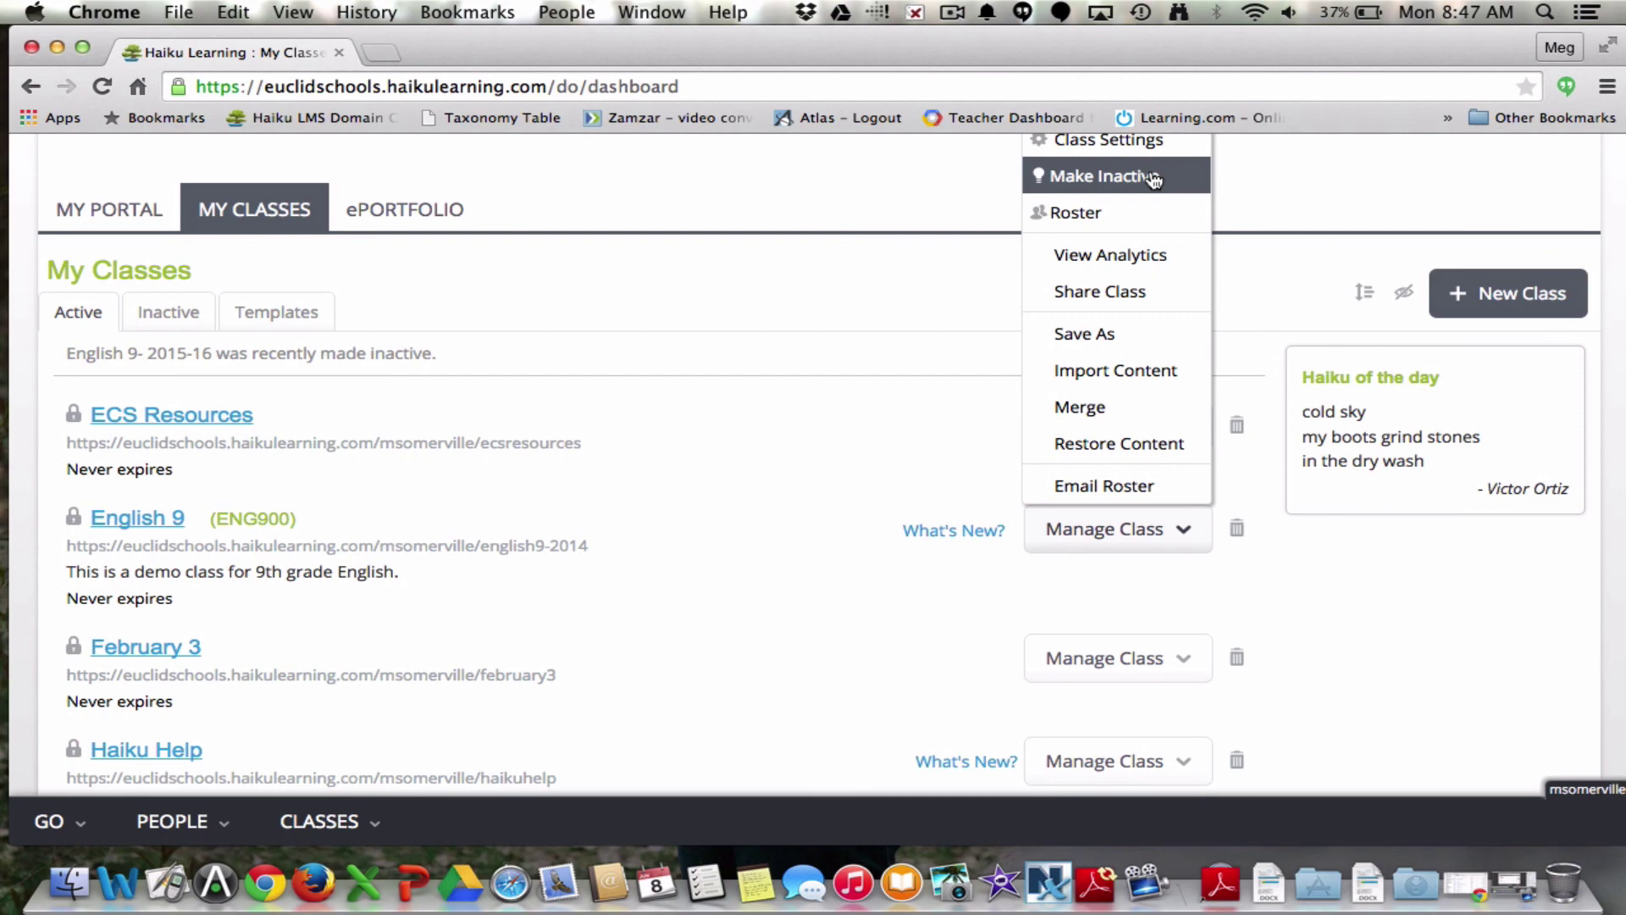
left_click(1321, 294)
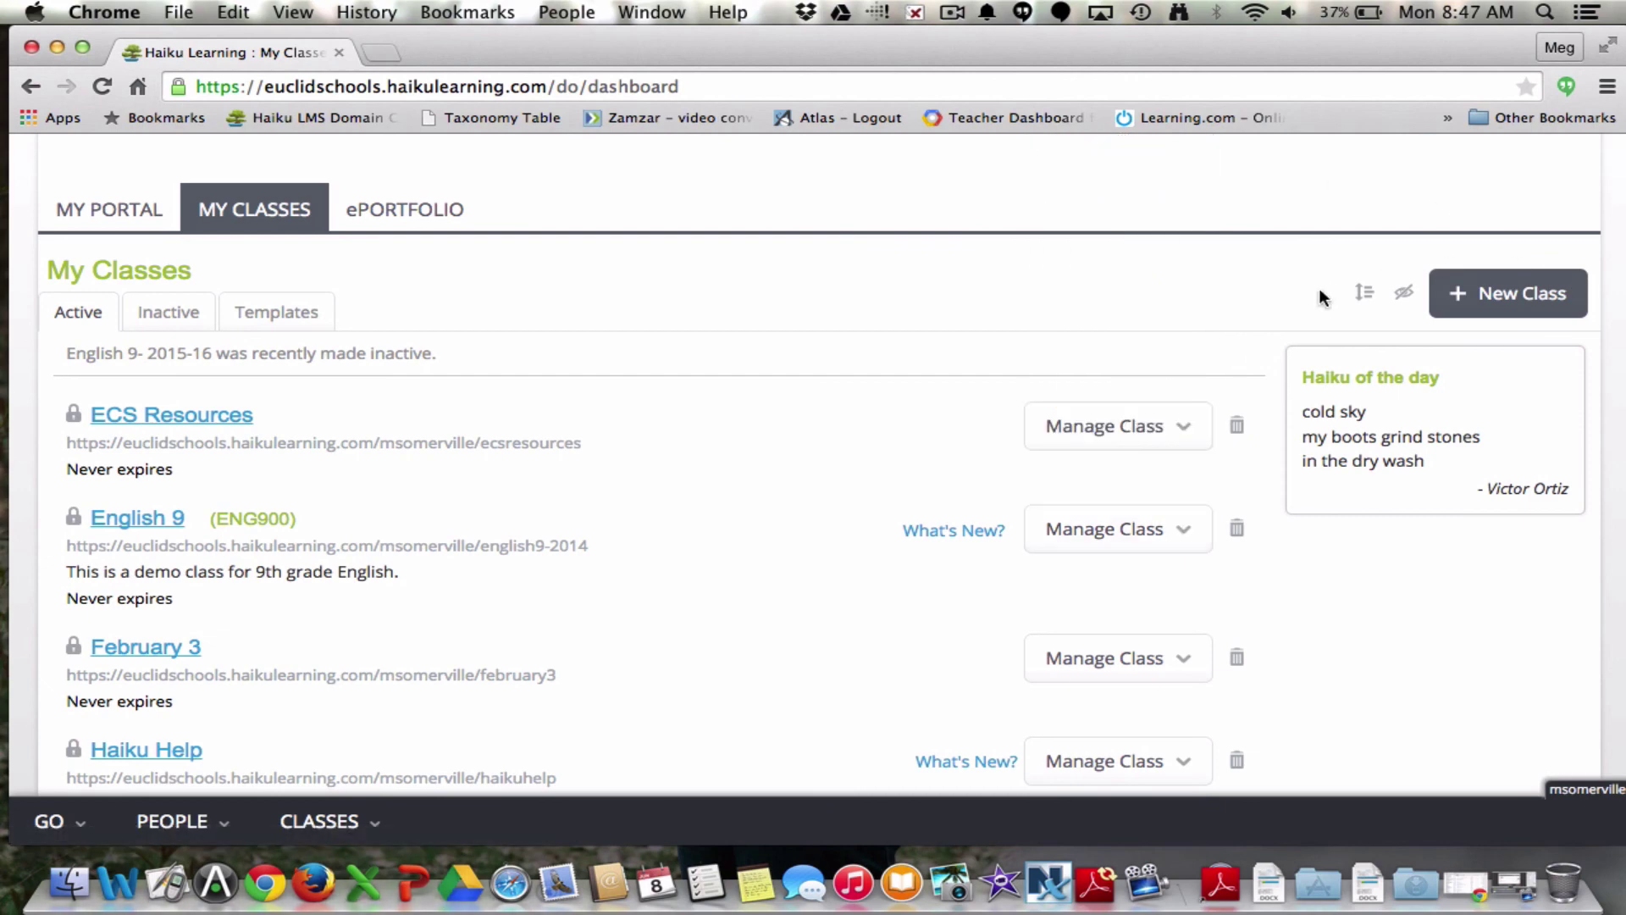